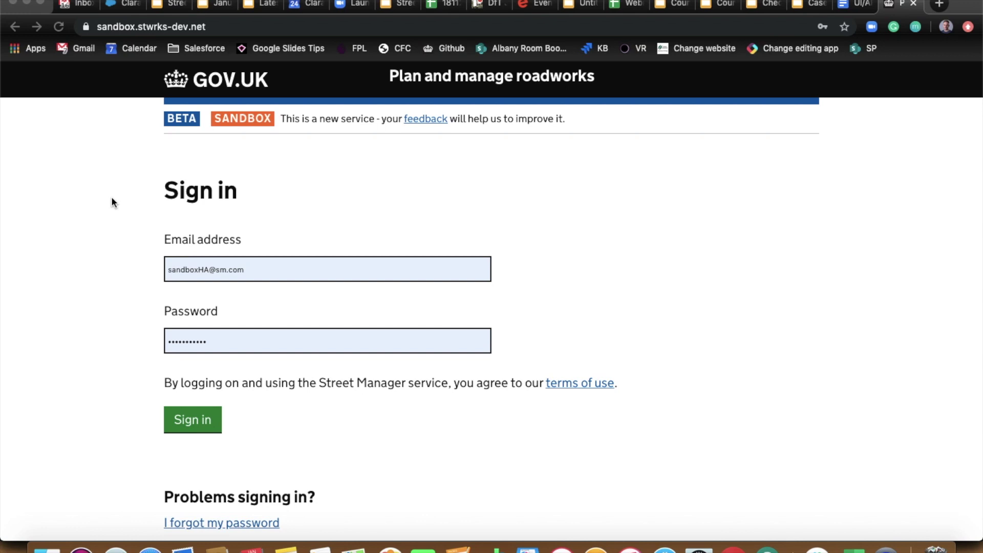
Step: Submit the pre-filled GOV.UK sign-in form to reach the City of Westminster dashboard
click(189, 421)
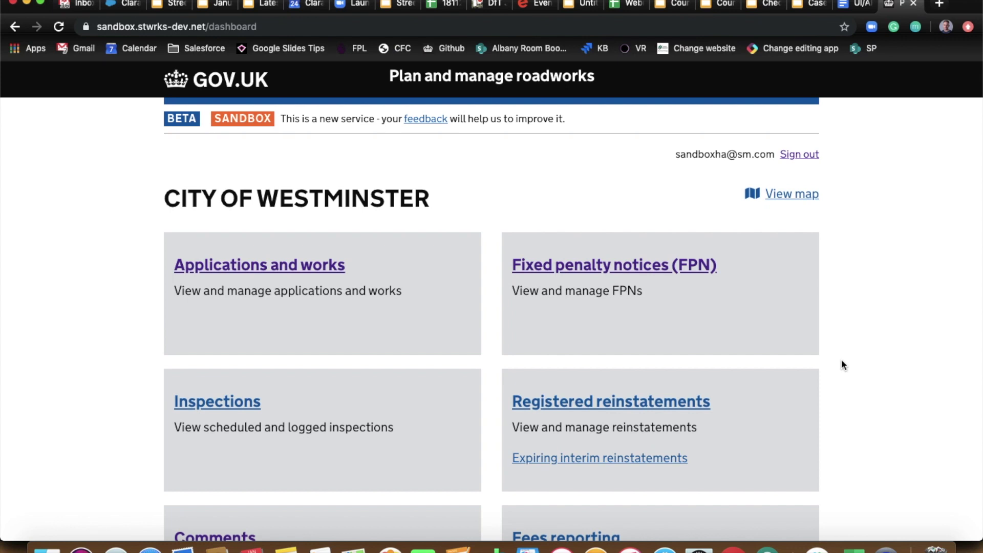
Step: Go to the 'Add activity to map' page from the dashboard
scroll(842, 365, down, 8)
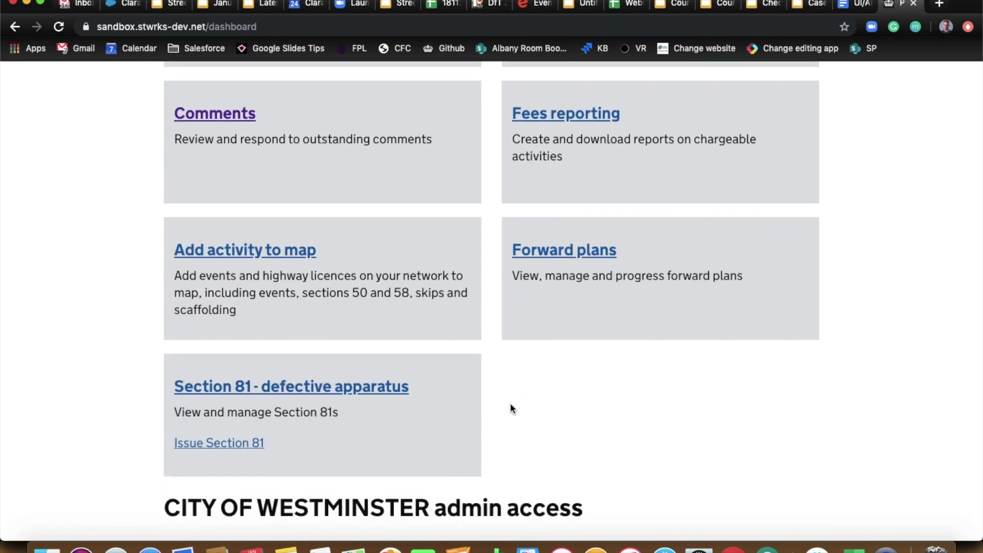
click(281, 252)
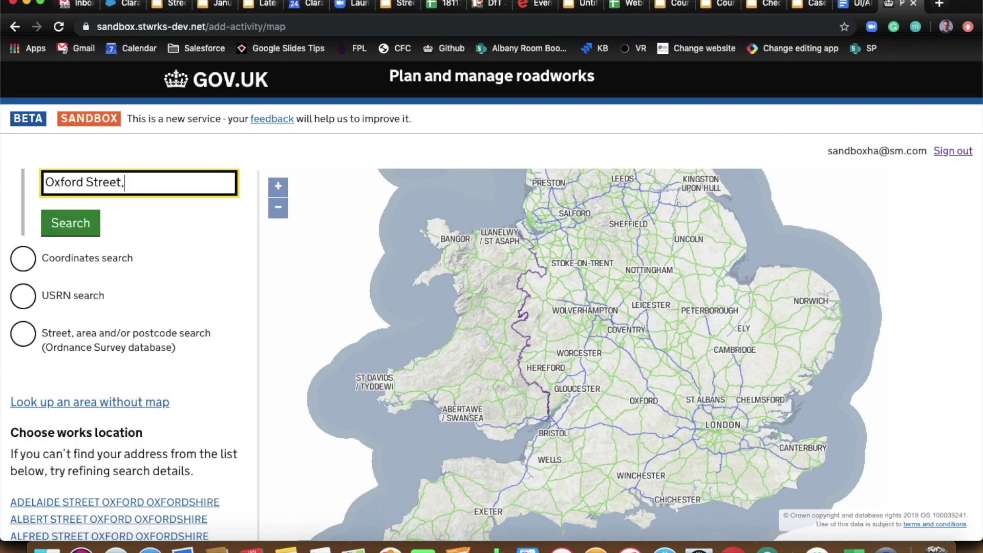
Step: Search 'Oxford Street, London' and select the Oxford Street West End, City of Westminster result
text(London)
click(95, 228)
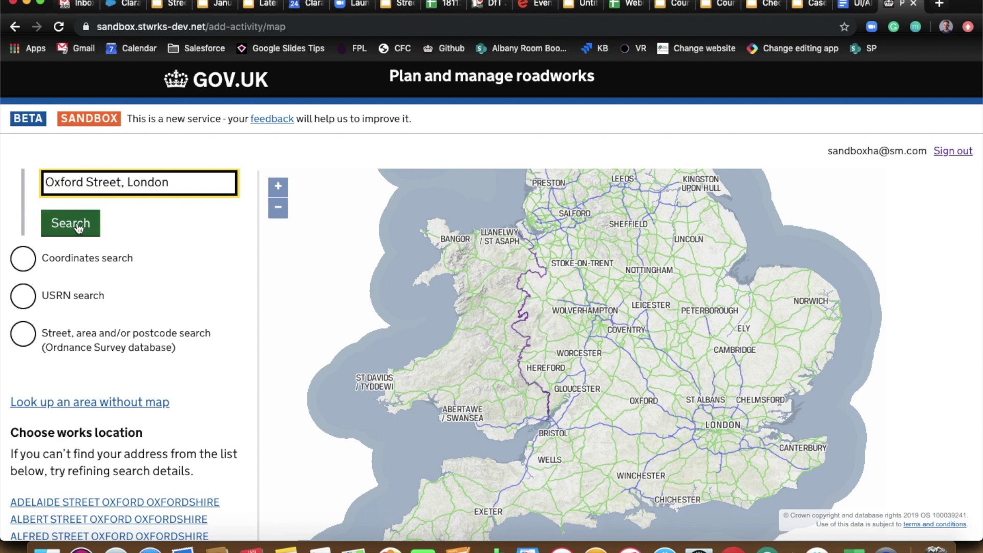
scroll(183, 348, down, 2)
scroll(183, 348, down, 1)
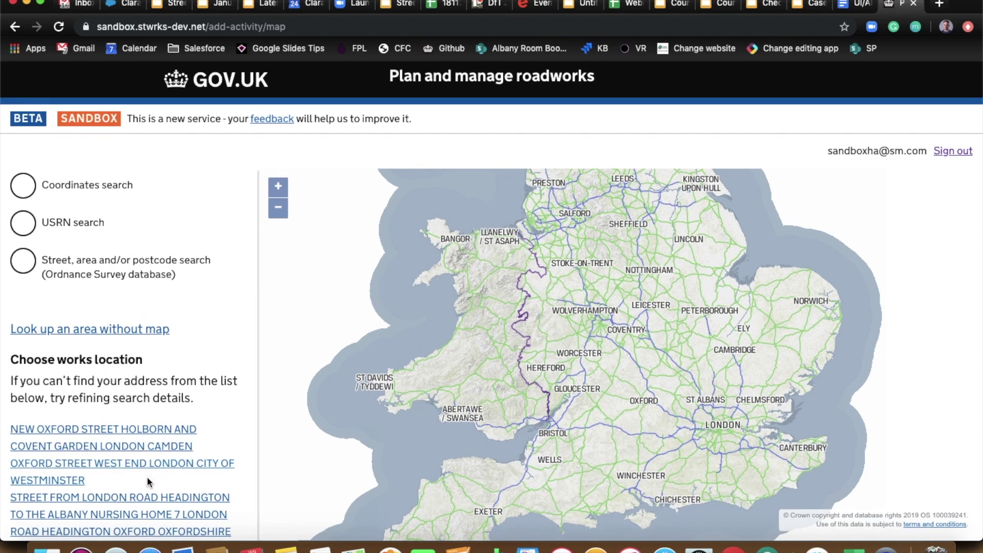
click(123, 464)
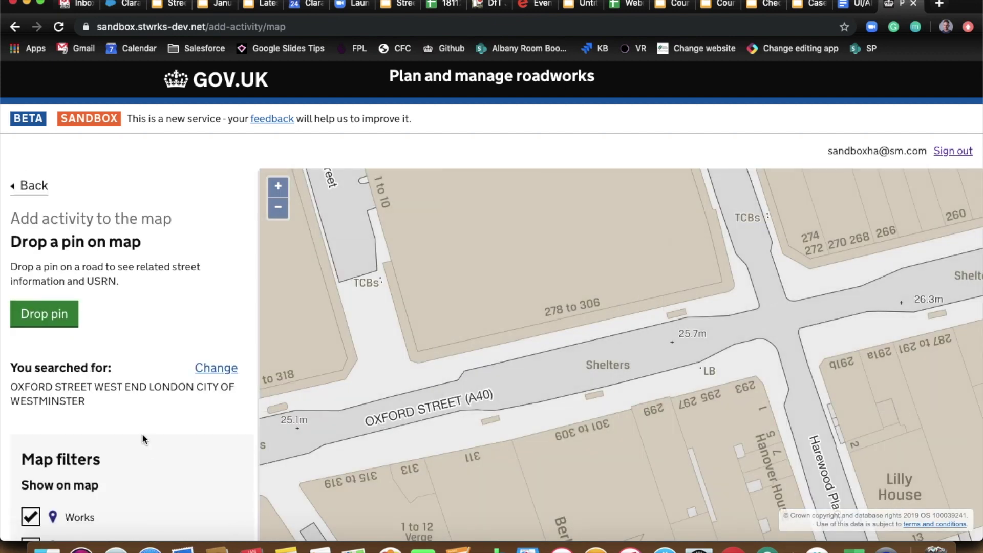
click(53, 313)
Step: Drop a pin on Oxford Street and confirm USRN 8400159
click(581, 336)
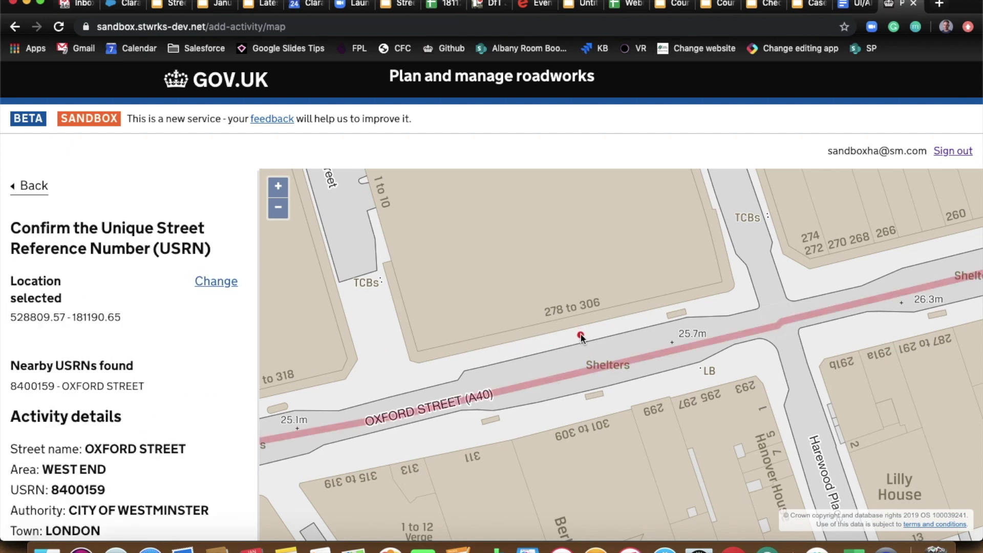
scroll(204, 430, down, 2)
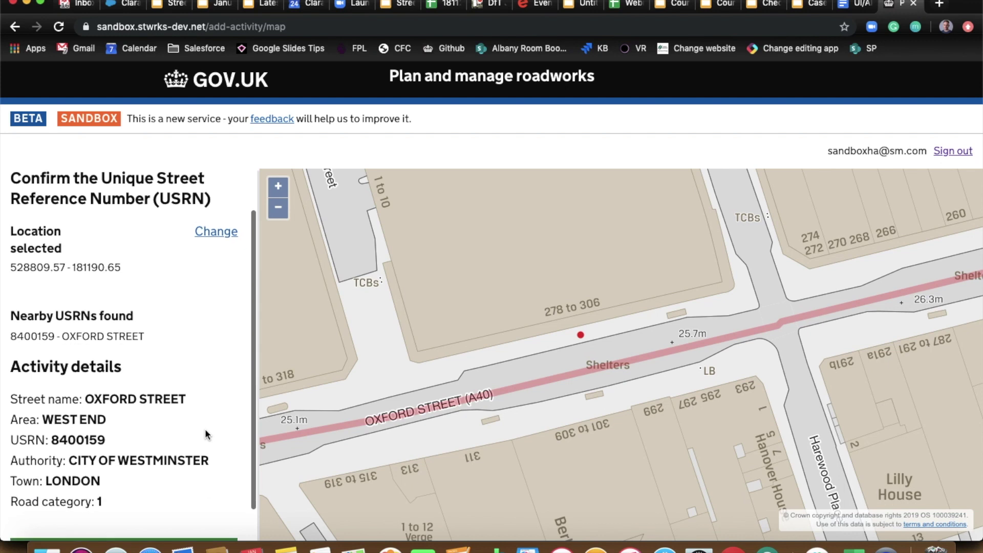
scroll(205, 430, down, 1)
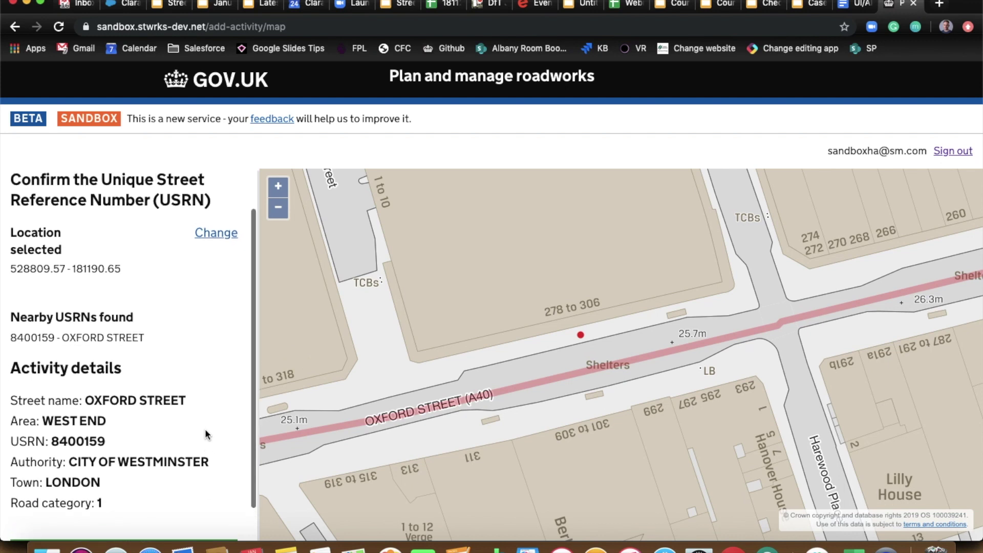
scroll(205, 430, down, 2)
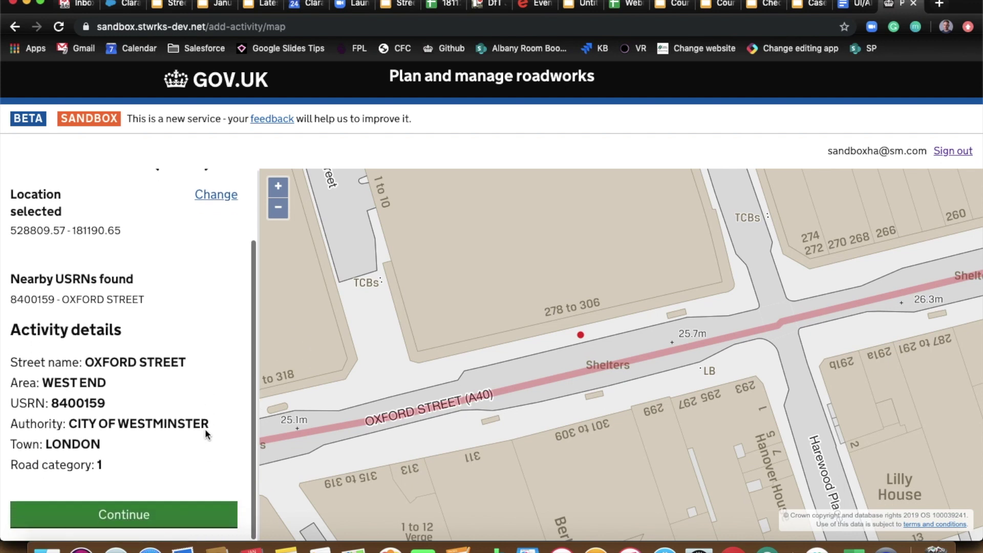
click(140, 515)
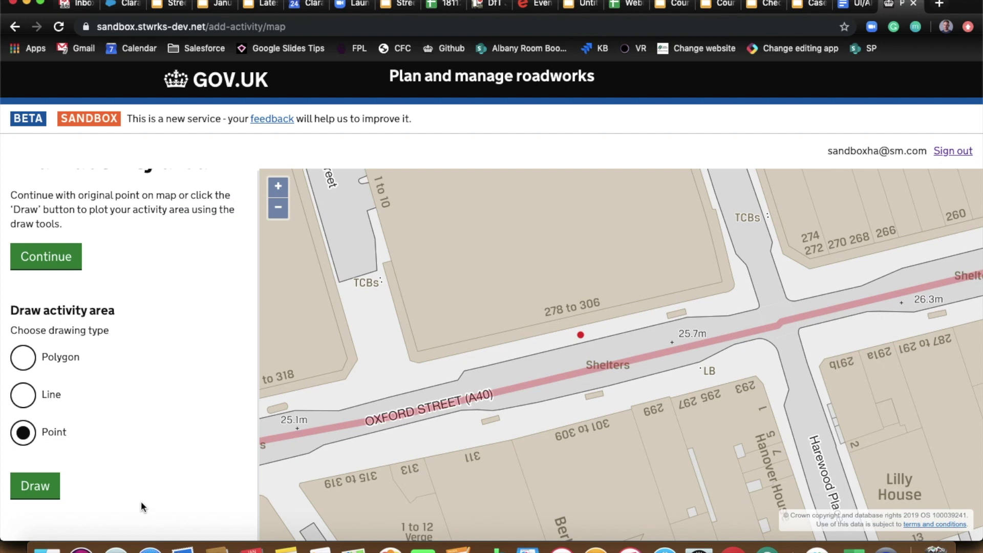
Step: Draw a small polygon activity area on Oxford Street
click(27, 360)
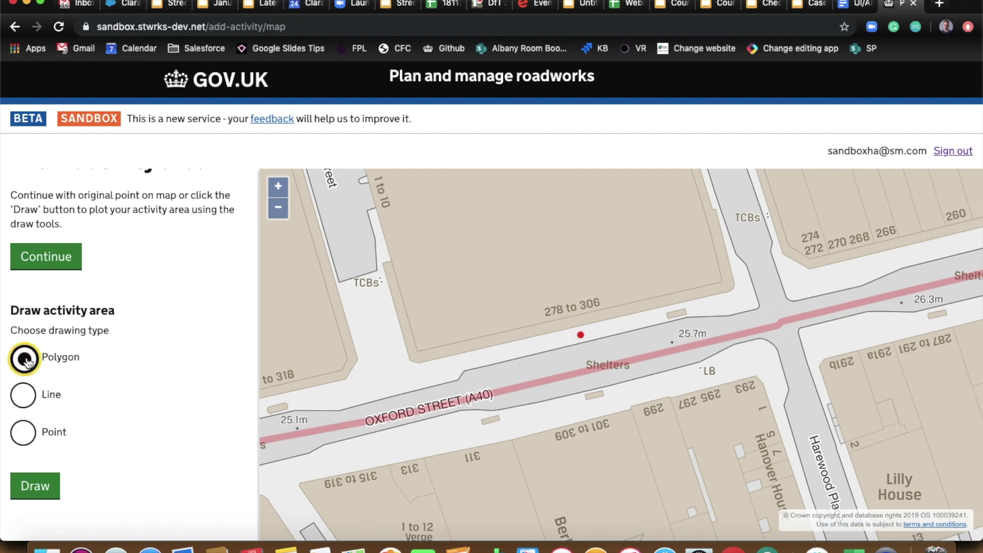
click(35, 486)
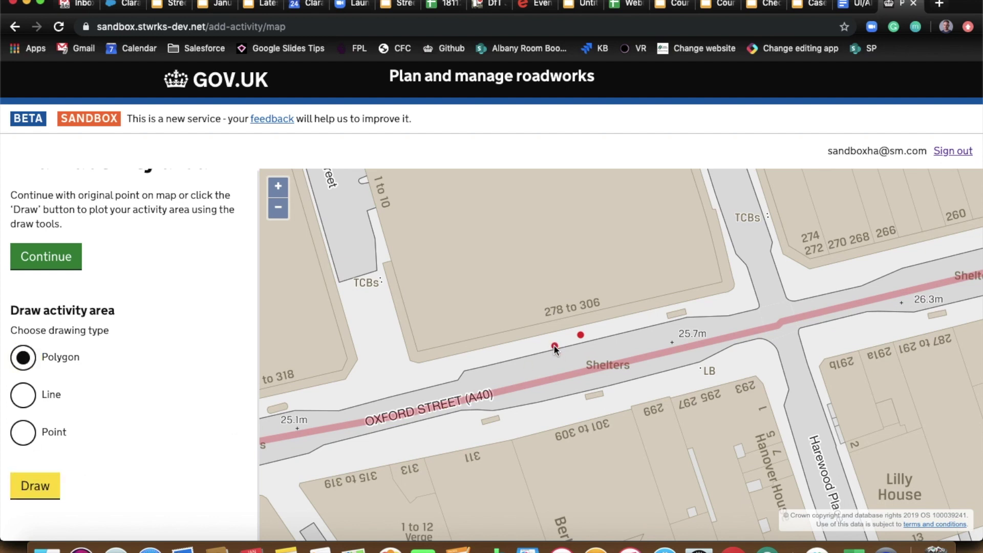
click(543, 339)
click(547, 352)
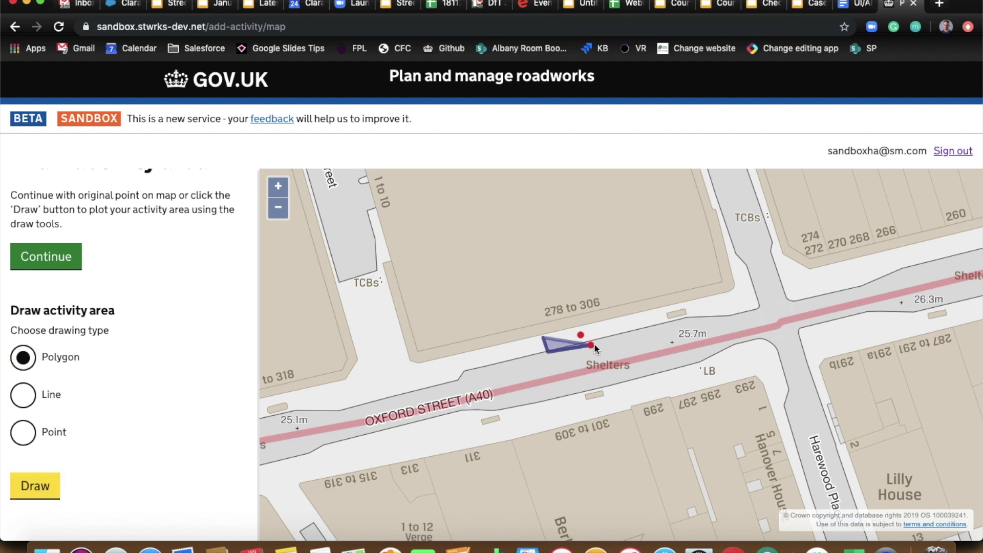
click(608, 336)
double_click(602, 323)
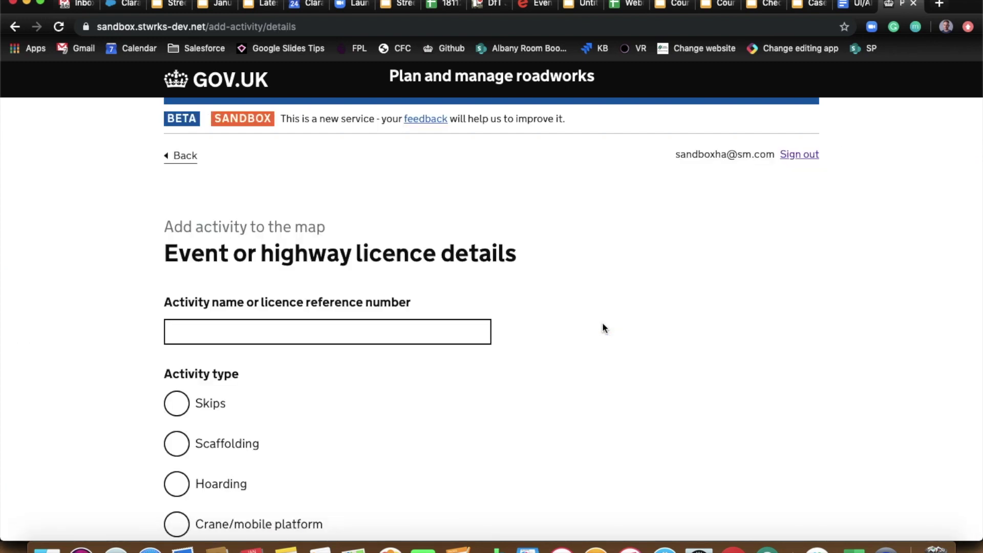
Step: Set the activity type to Event and enter '123' as the activity name
scroll(604, 365, down, 2)
scroll(604, 365, down, 1)
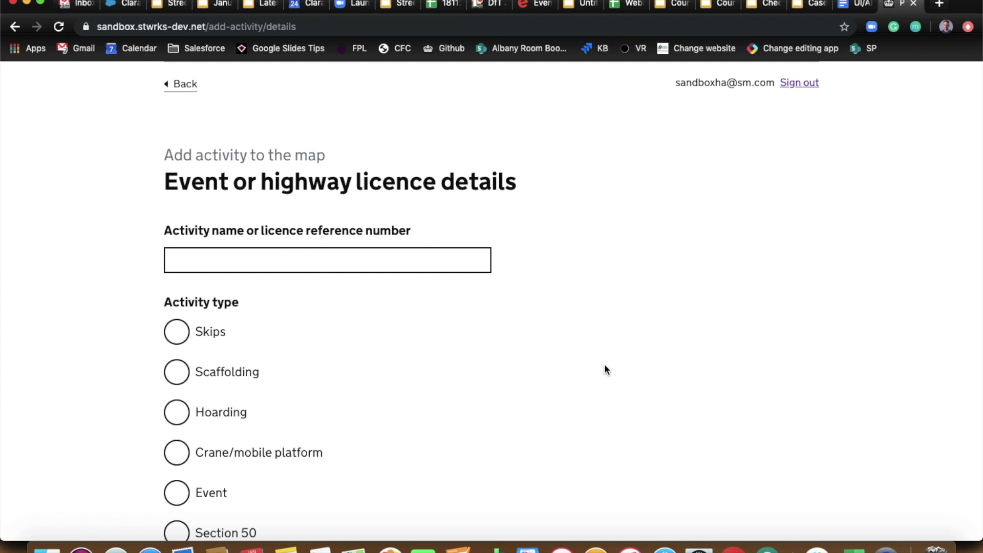
scroll(552, 373, down, 2)
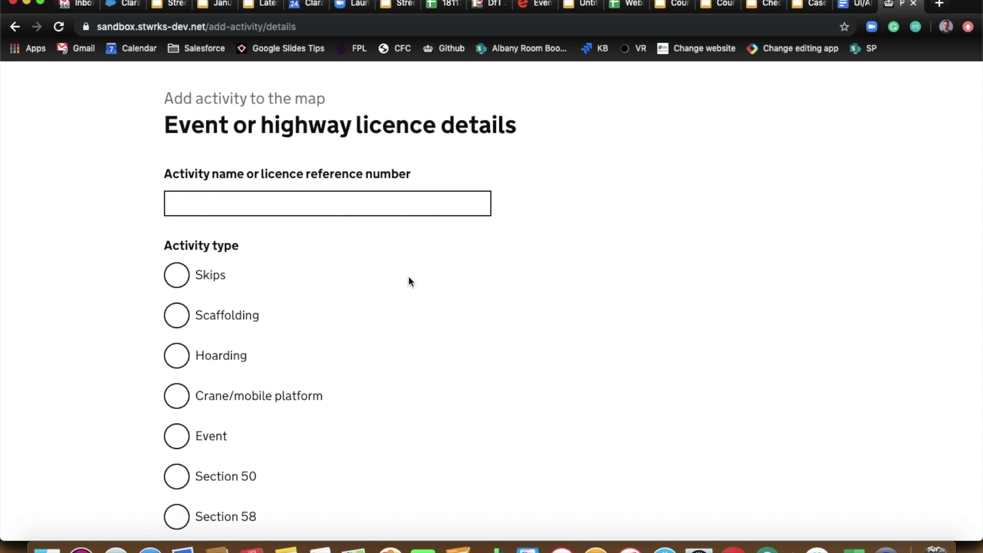
scroll(405, 284, down, 4)
click(228, 319)
scroll(441, 316, down, 3)
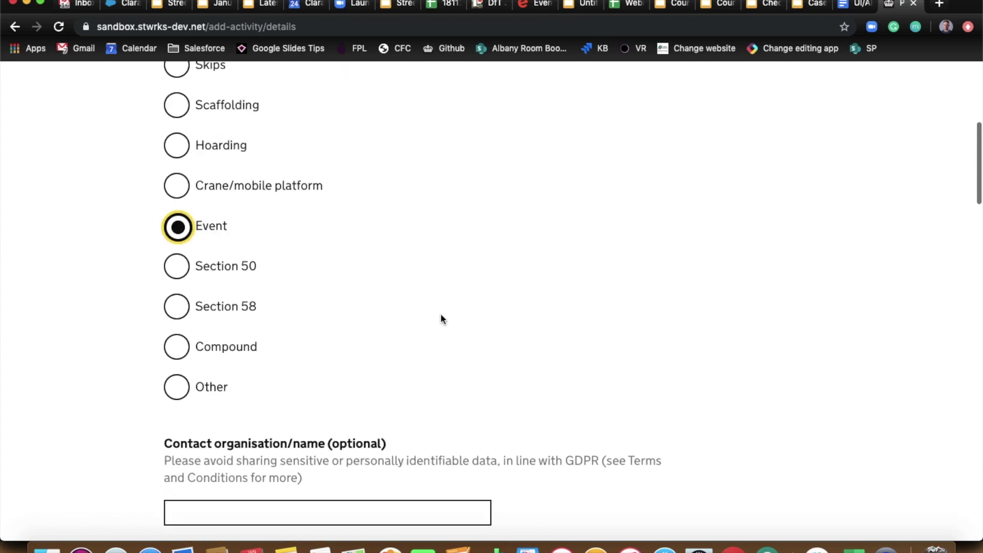
scroll(439, 317, up, 10)
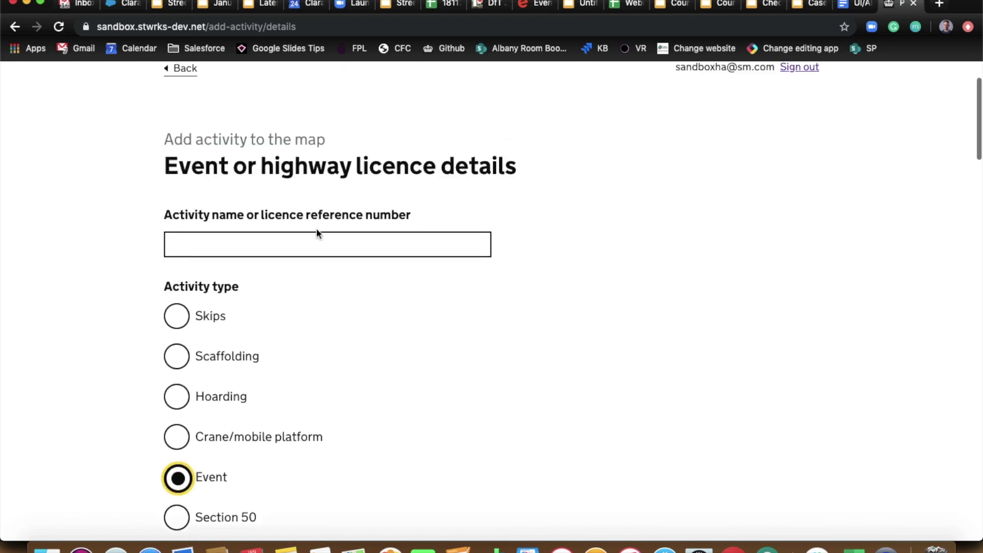
click(316, 242)
text(123)
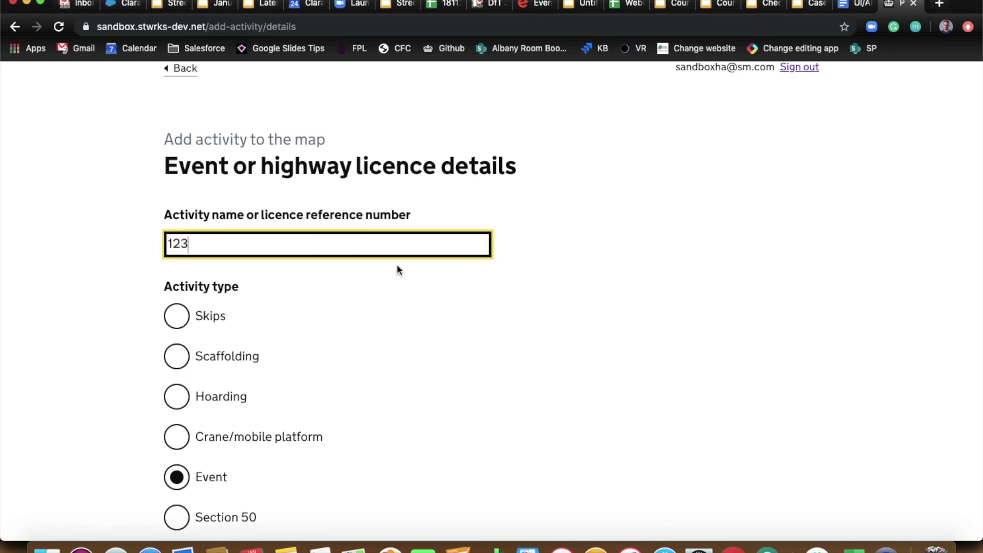
scroll(485, 366, down, 8)
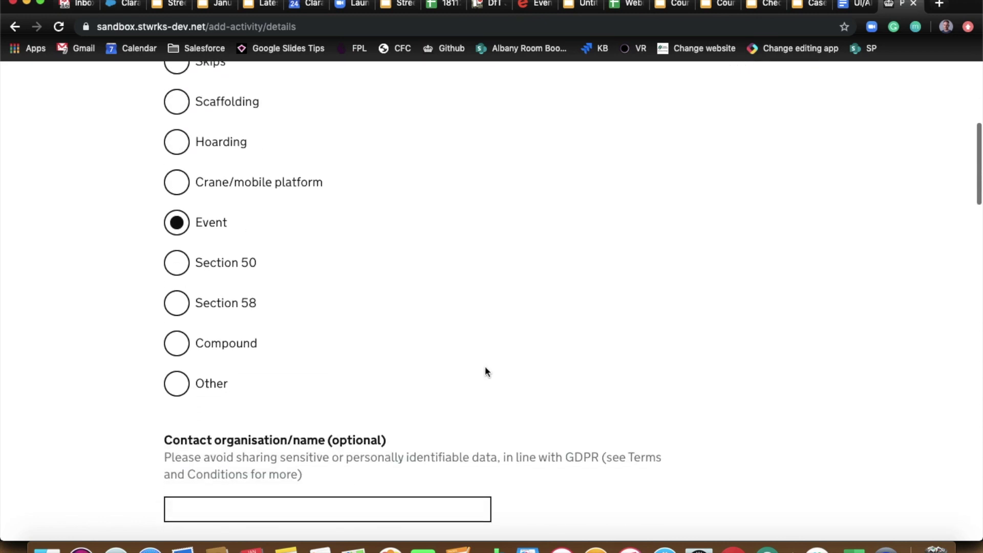
scroll(485, 366, down, 5)
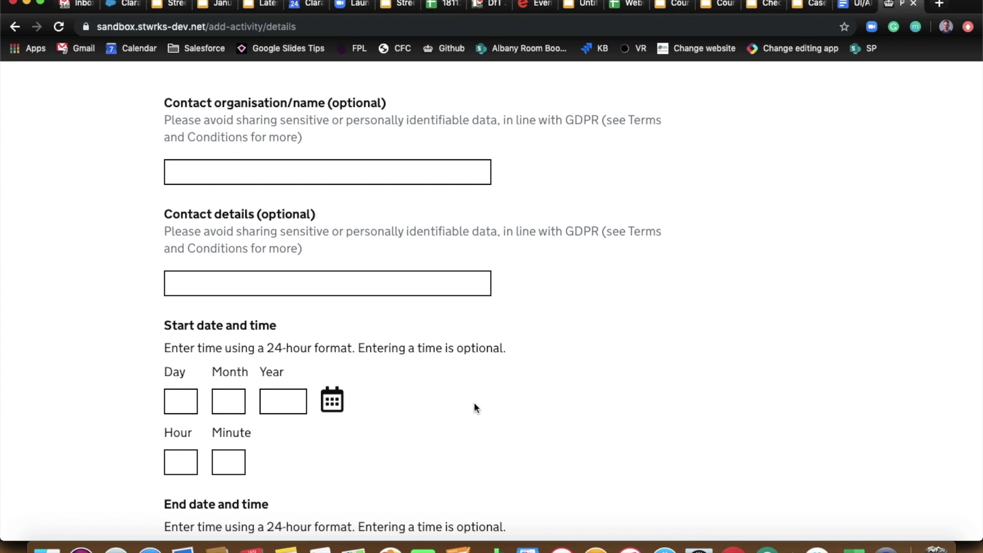
Step: Pick 31 January 2020 as the start date and 1 February 2020 as the end date
scroll(474, 404, down, 3)
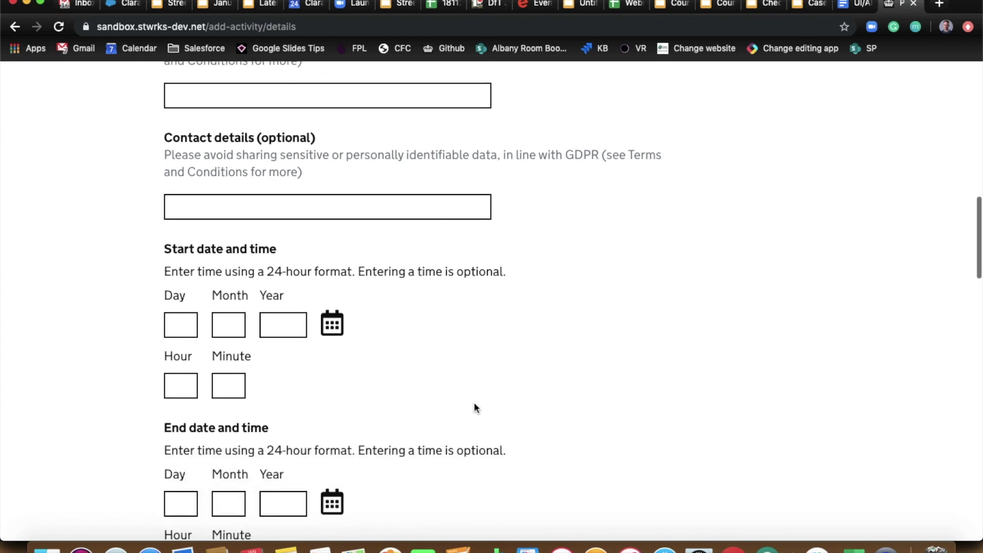
click(333, 321)
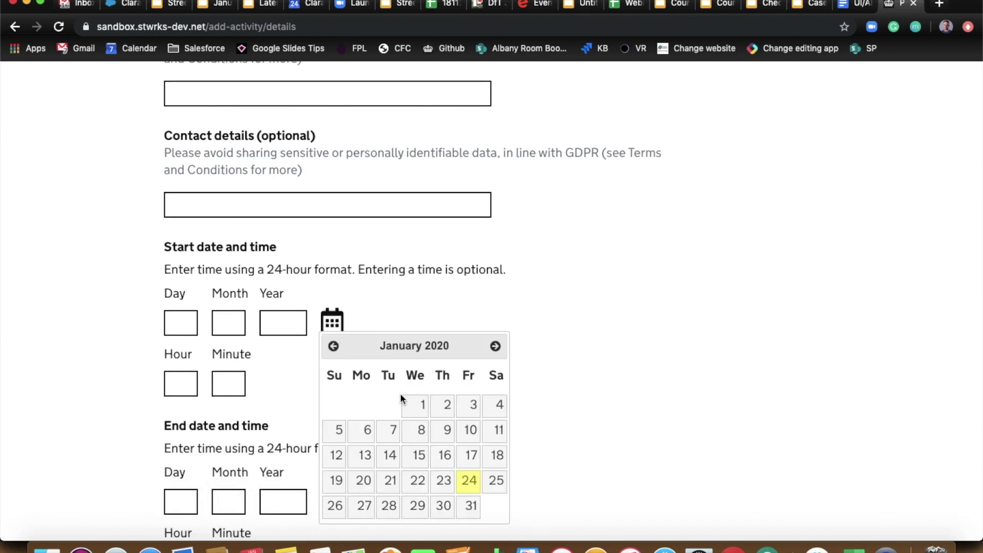
click(456, 509)
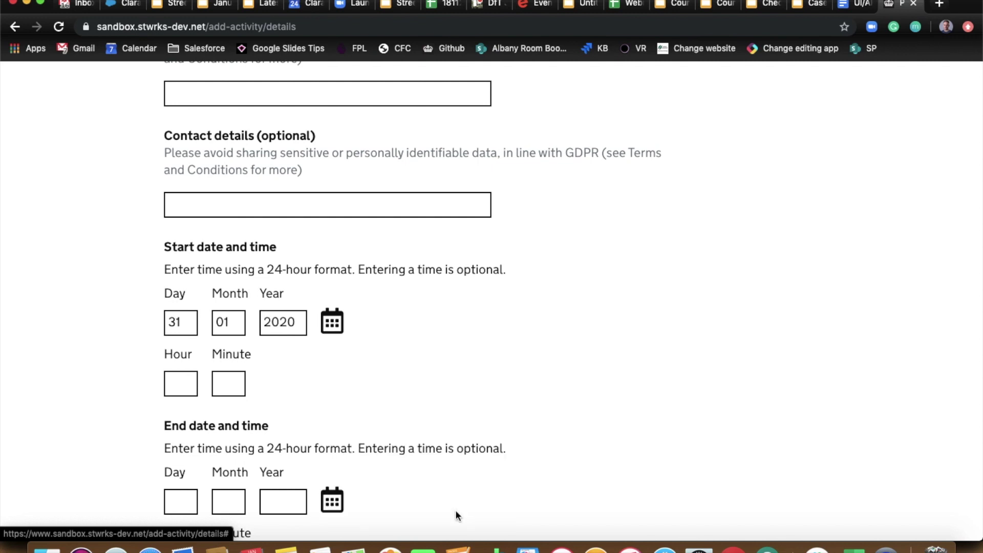
scroll(380, 417, down, 5)
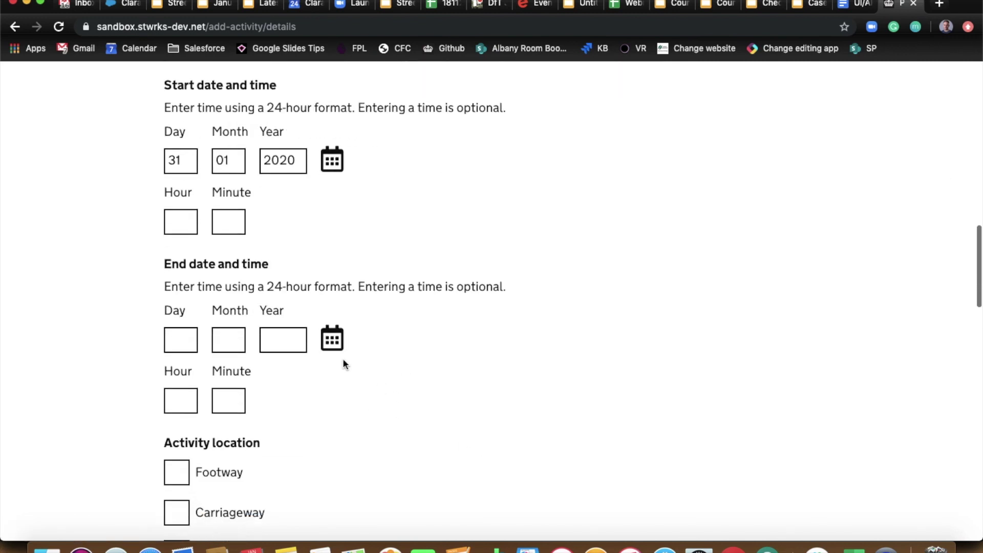
click(332, 341)
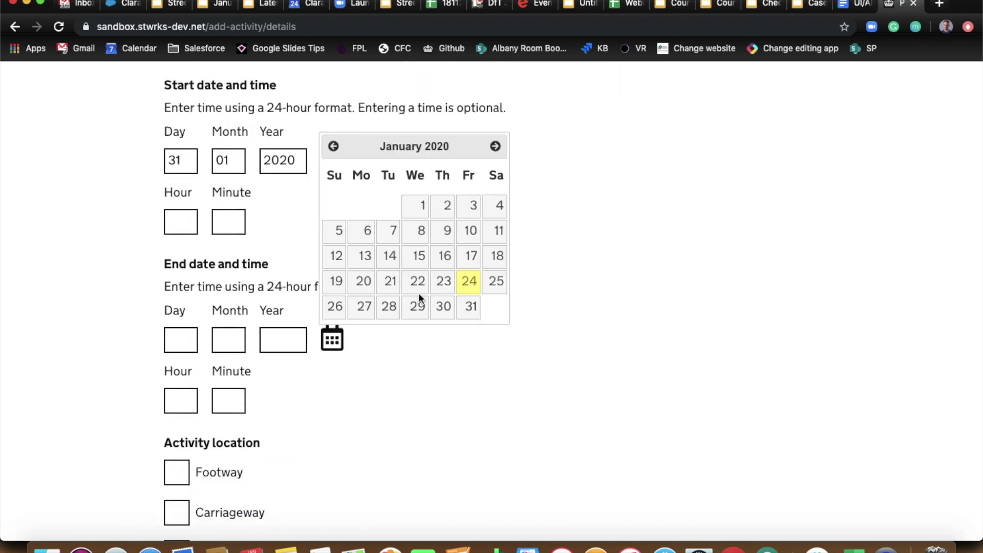
click(496, 144)
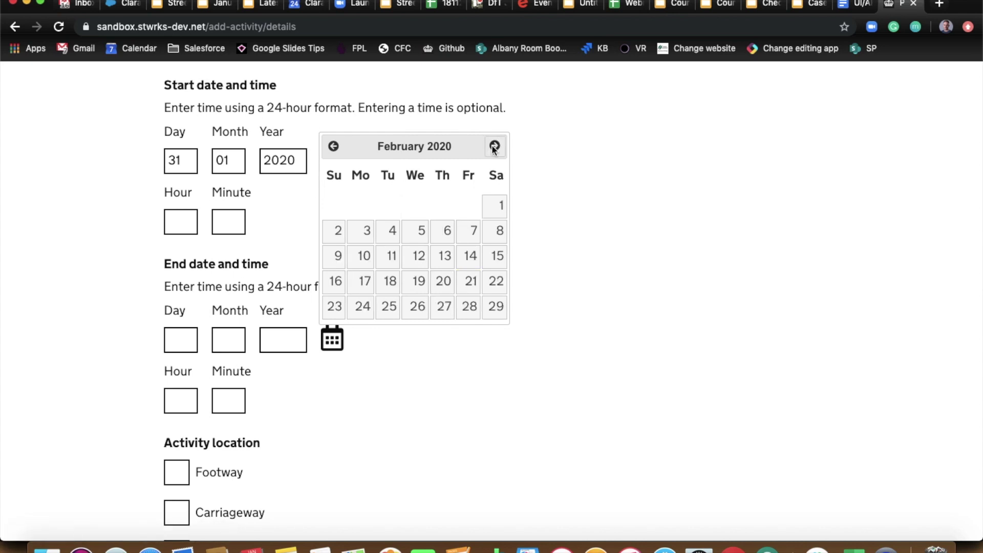
click(498, 205)
scroll(445, 352, down, 3)
scroll(445, 349, down, 4)
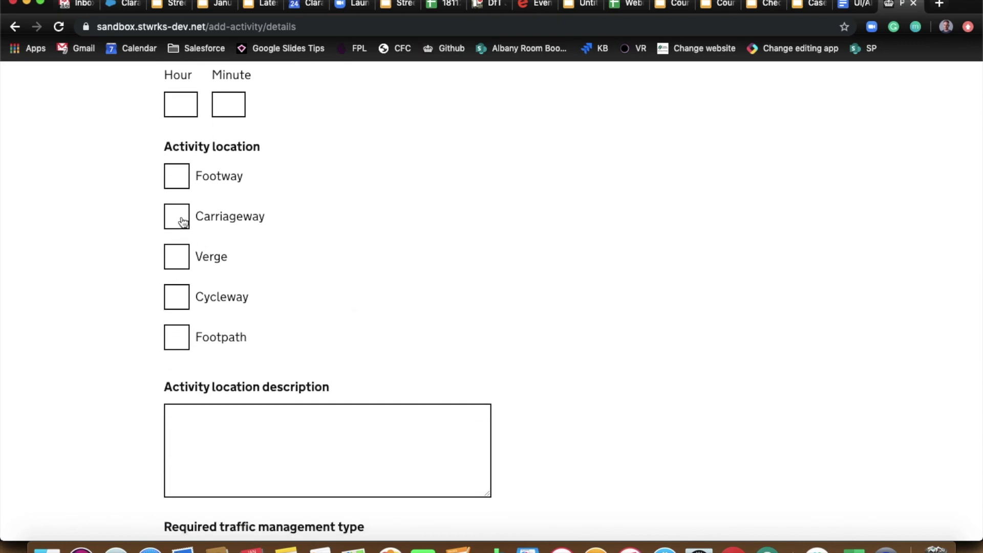
Step: Mark the activity as on the Footway with location description 'Shop opening'
click(178, 183)
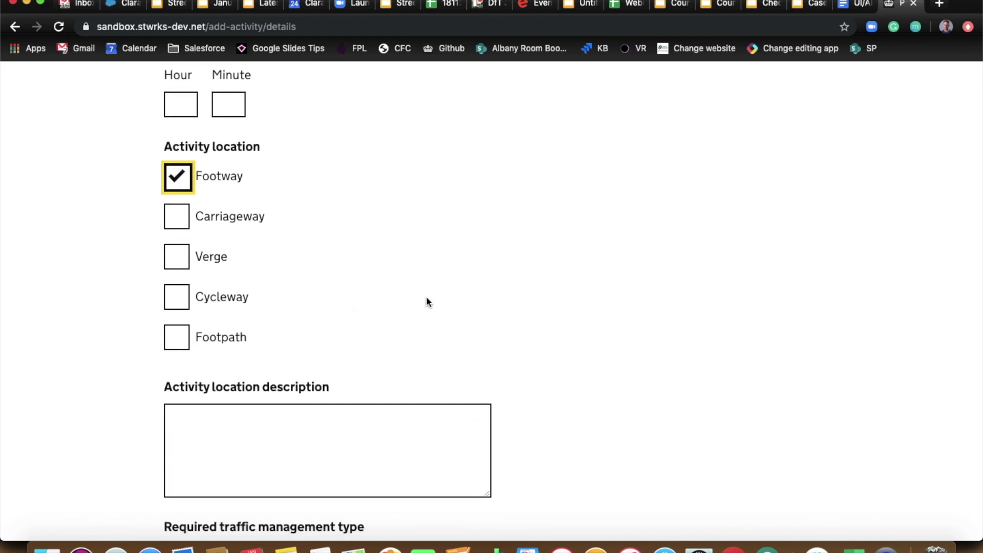
scroll(527, 341, down, 2)
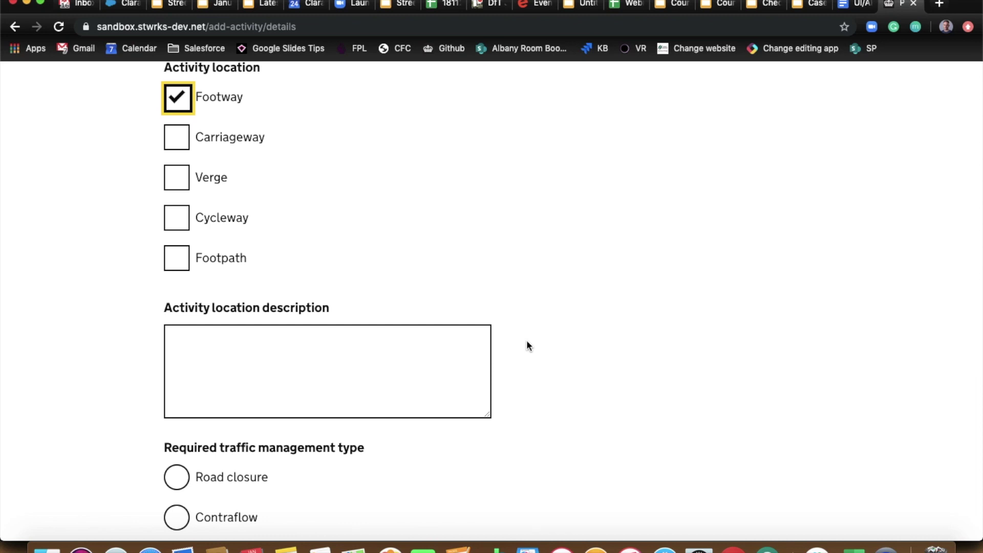
click(330, 357)
text(S)
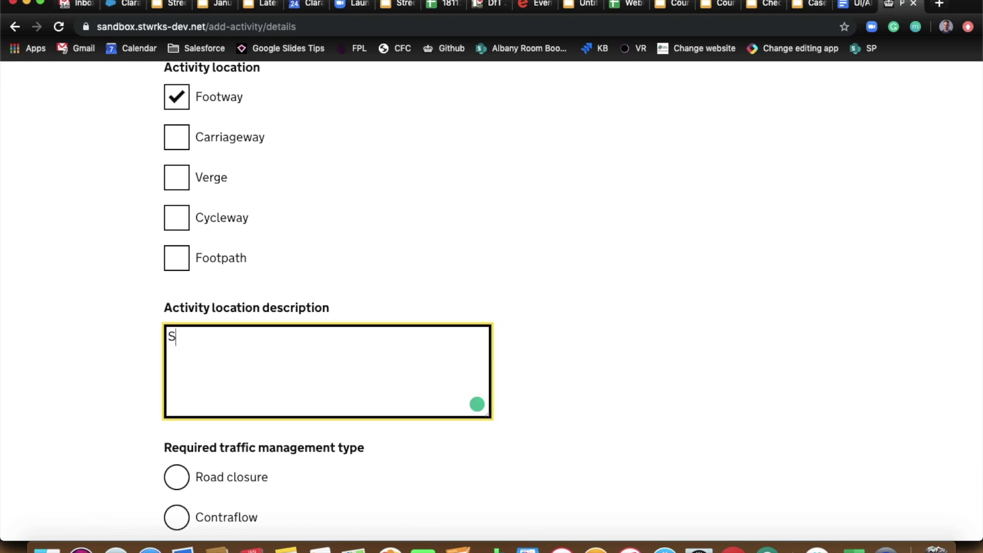
text(hop opening)
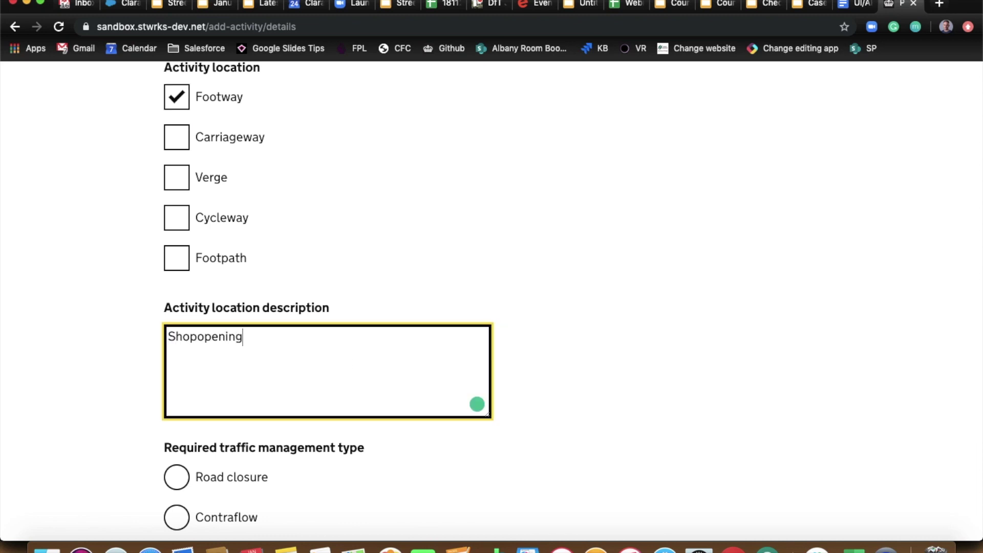
click(193, 336)
click(508, 375)
Step: Choose No carriageway incursion and no collaborative working, then continue to review
scroll(509, 373, down, 5)
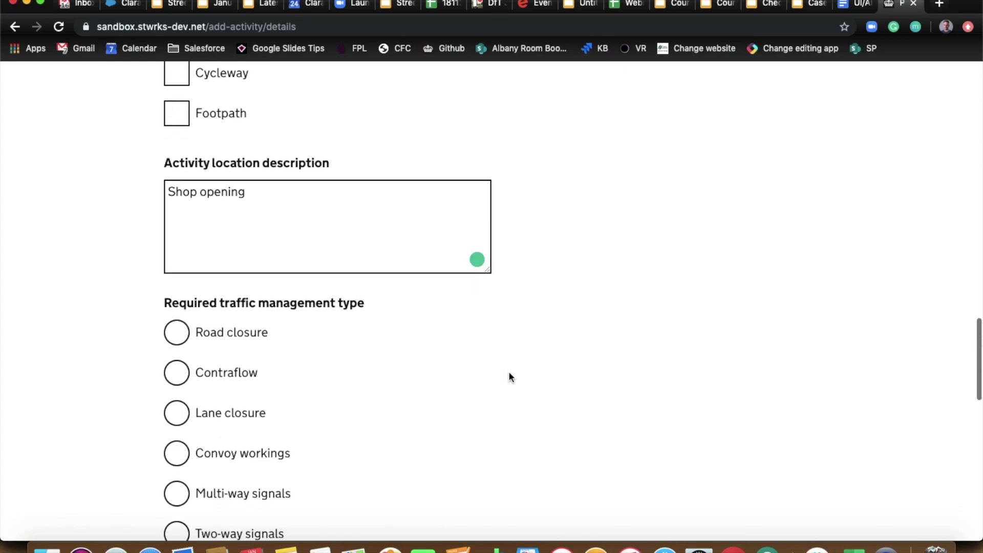
scroll(508, 375, down, 1)
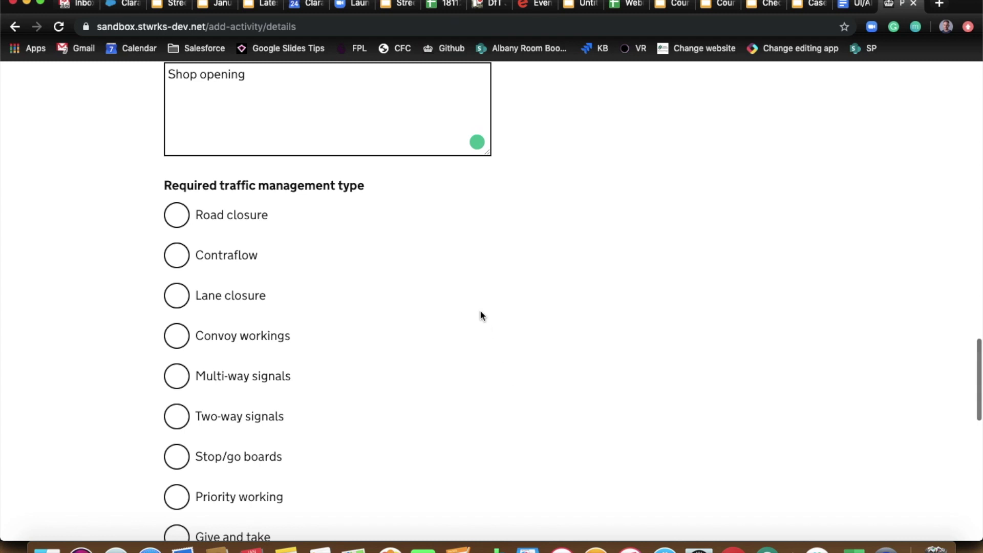
scroll(425, 289, down, 3)
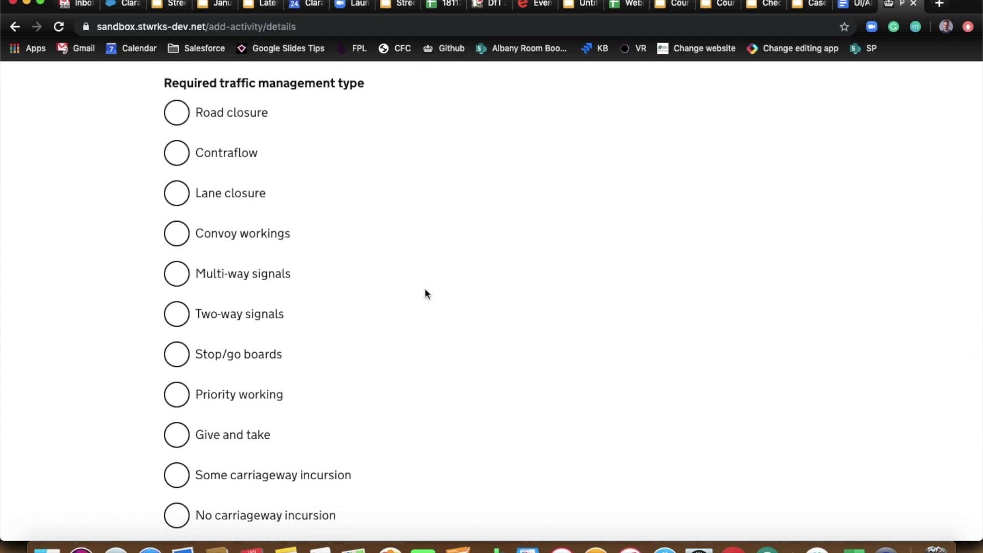
click(176, 515)
scroll(376, 402, down, 5)
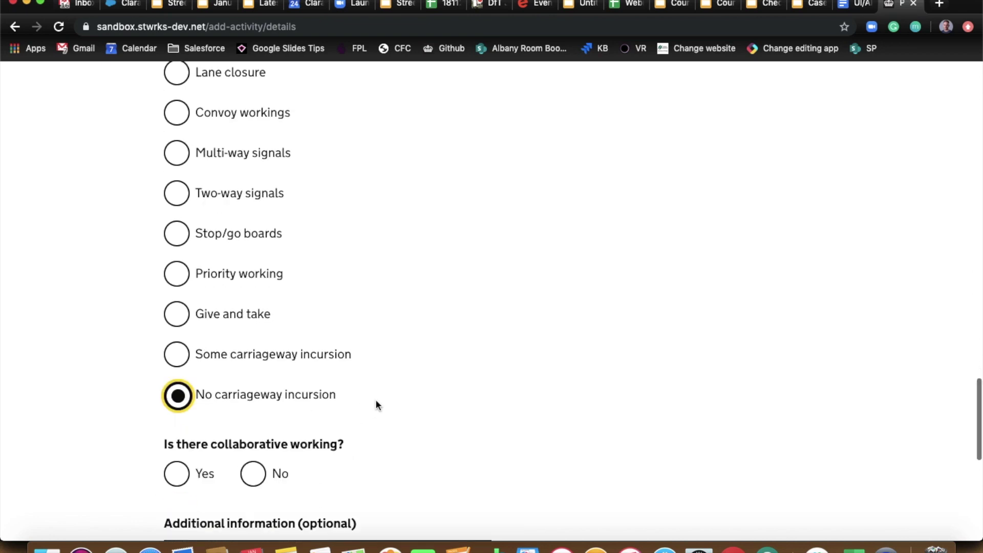
scroll(376, 405, down, 2)
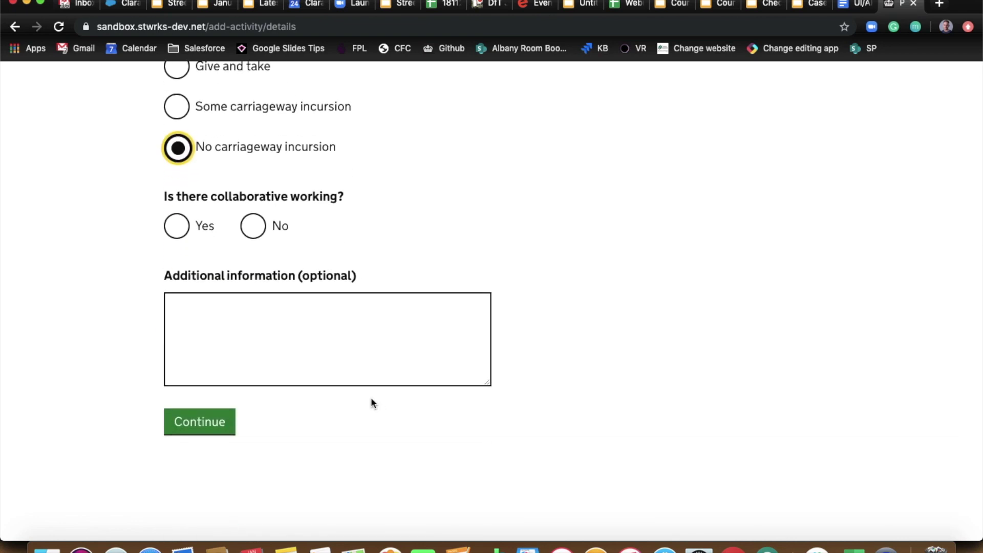
click(254, 224)
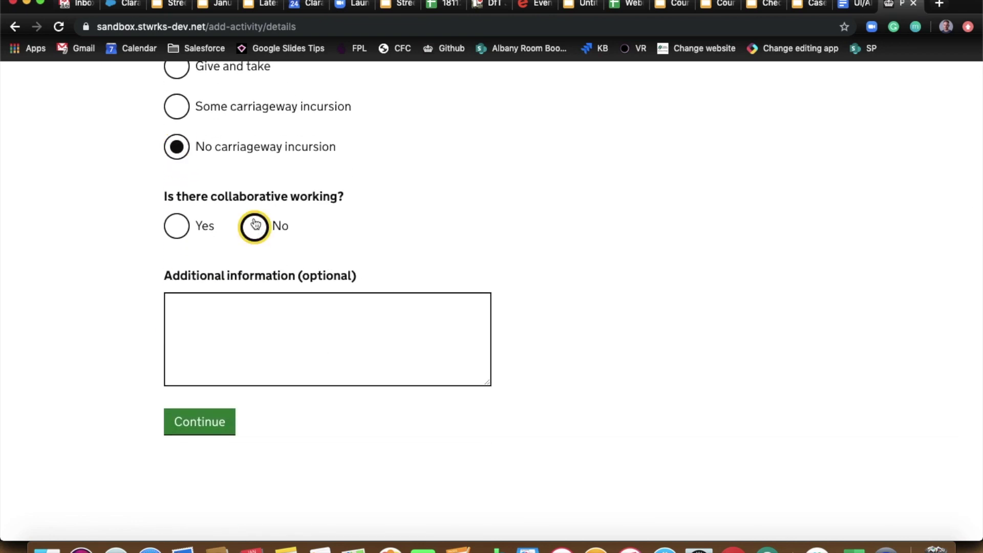
click(210, 430)
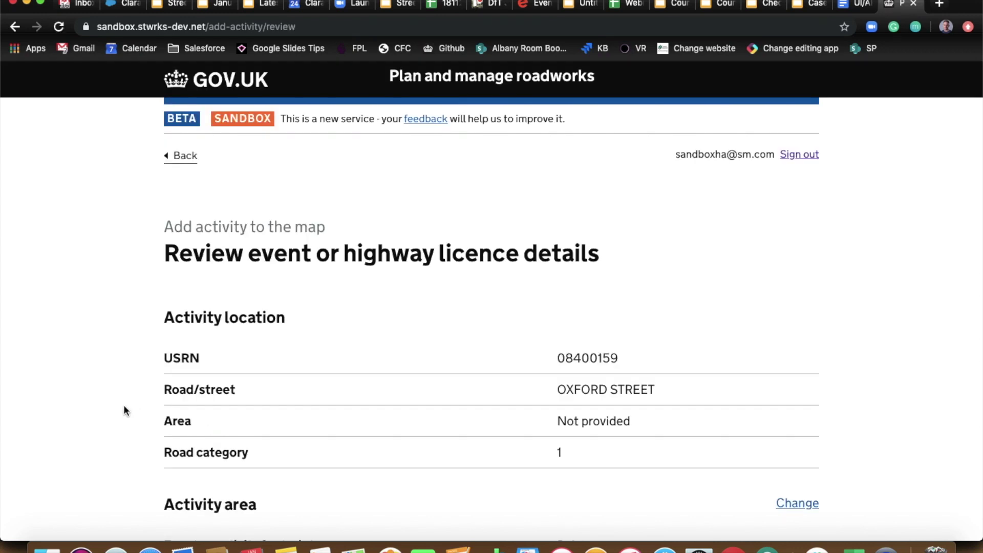
Step: Review the Oxford Street event details and submit them with Add activity
scroll(124, 409, down, 3)
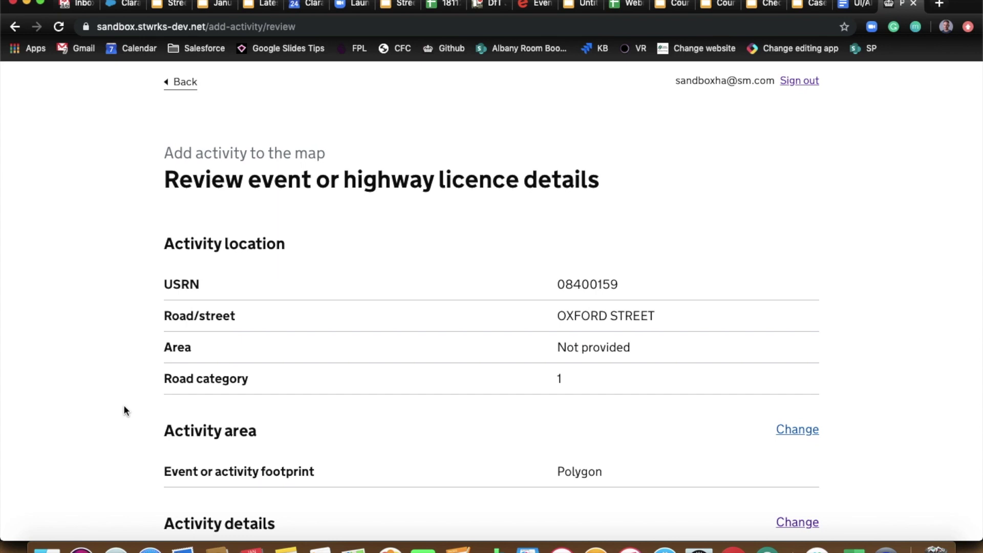
scroll(125, 410, down, 2)
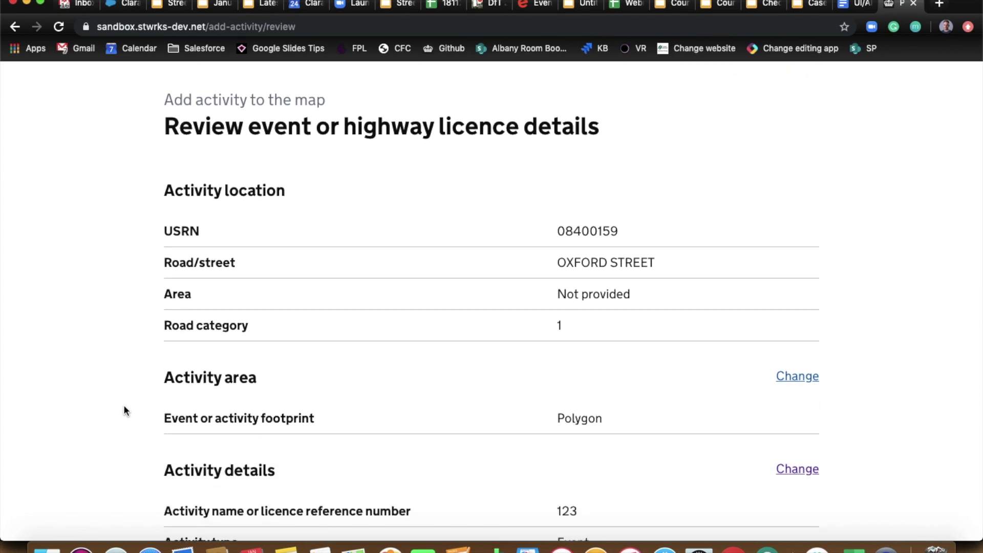
scroll(124, 410, down, 1)
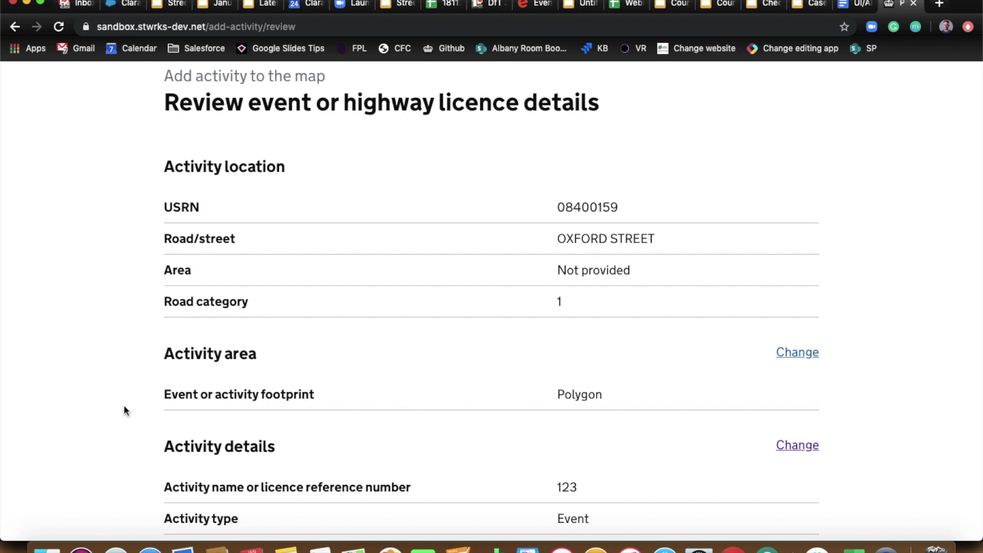
scroll(124, 406, up, 3)
scroll(124, 405, down, 8)
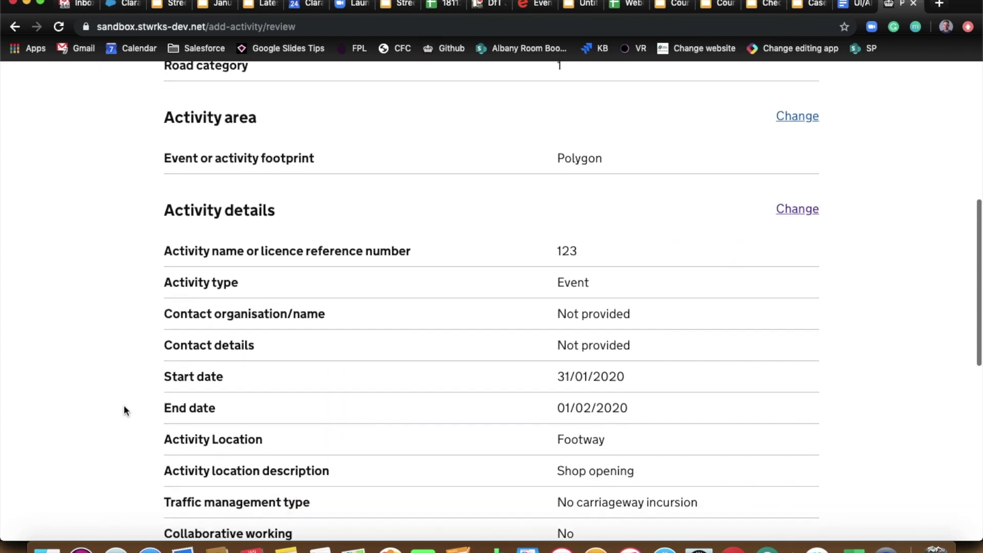
scroll(123, 406, down, 4)
scroll(124, 406, down, 1)
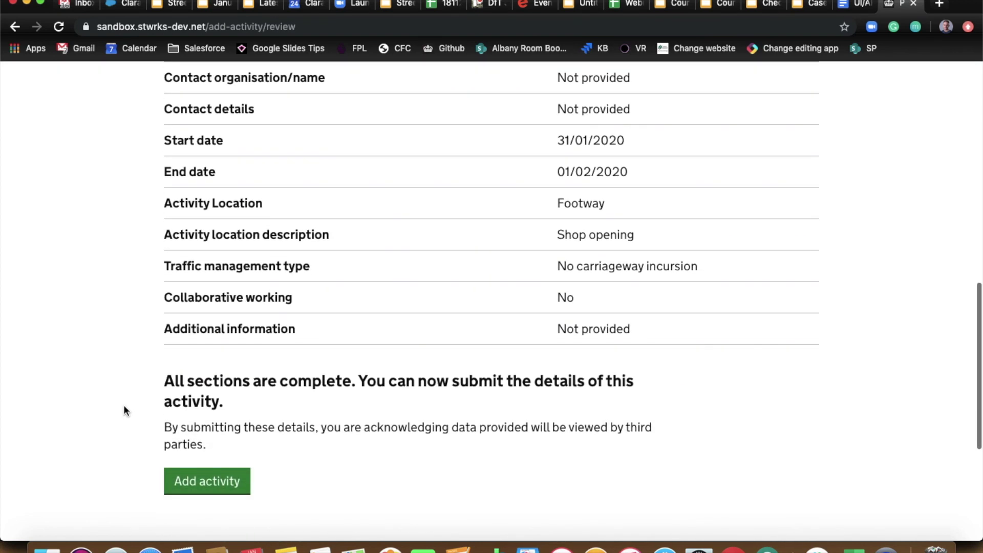
scroll(124, 410, up, 1)
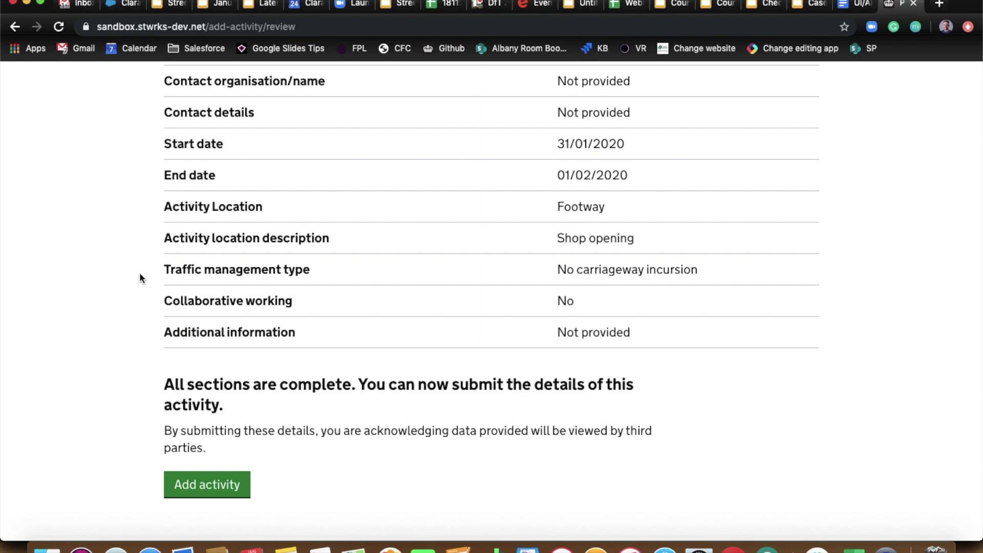
click(207, 484)
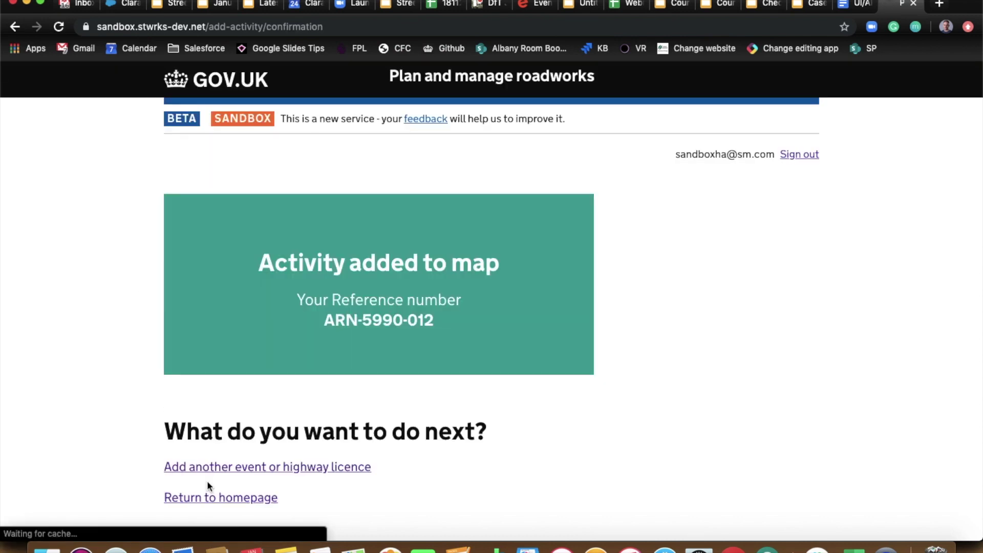
Step: Use 'Return to homepage' on the confirmation page to reach the Westminster dashboard
scroll(134, 424, down, 1)
scroll(134, 423, up, 1)
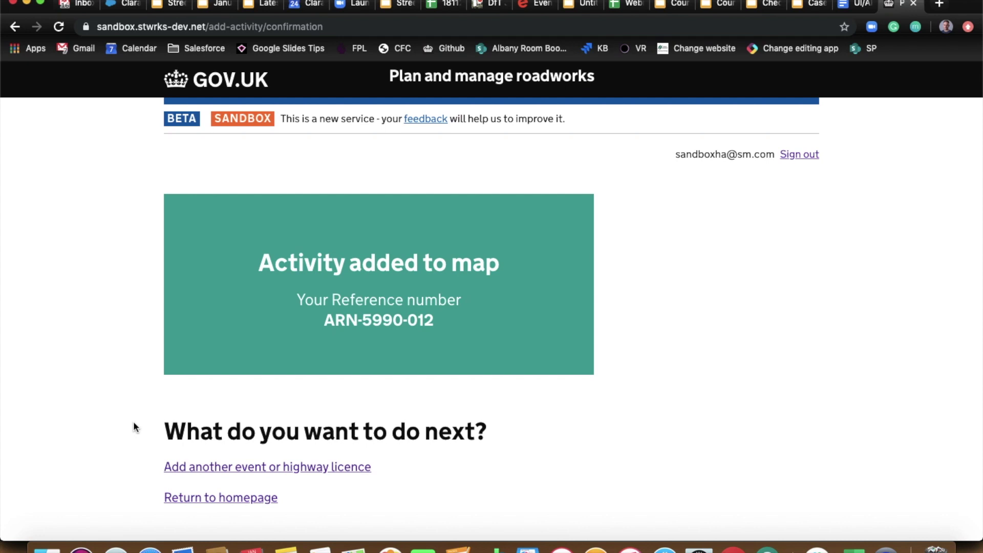
click(212, 498)
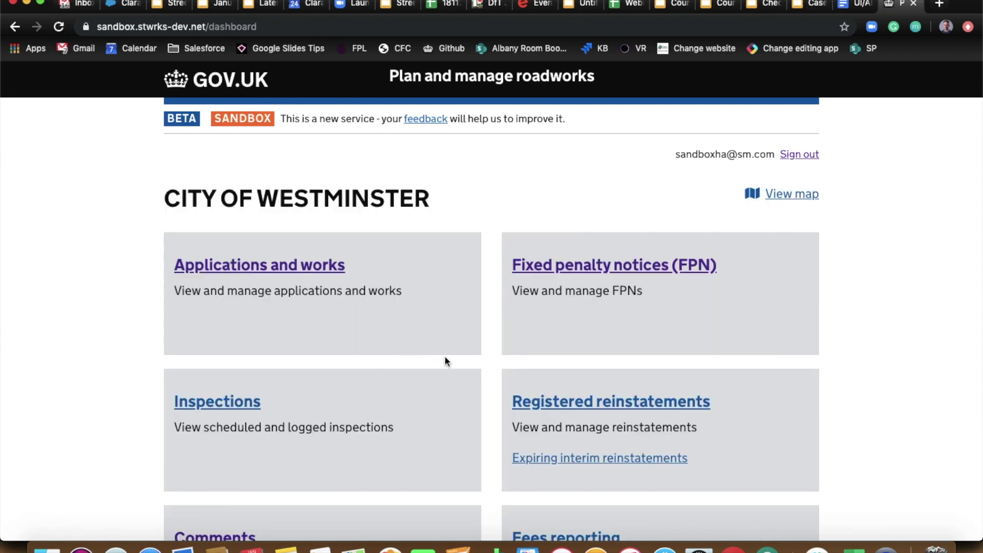
Step: Search the map for 'Oxford Street, Westminster', choose West End, and open event ARN-5990-012
scroll(444, 355, down, 1)
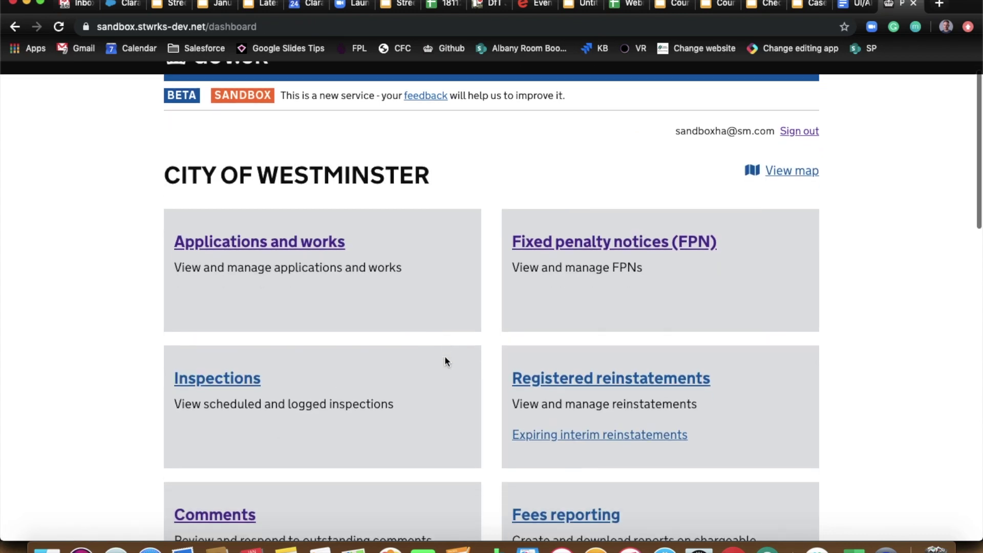
click(807, 170)
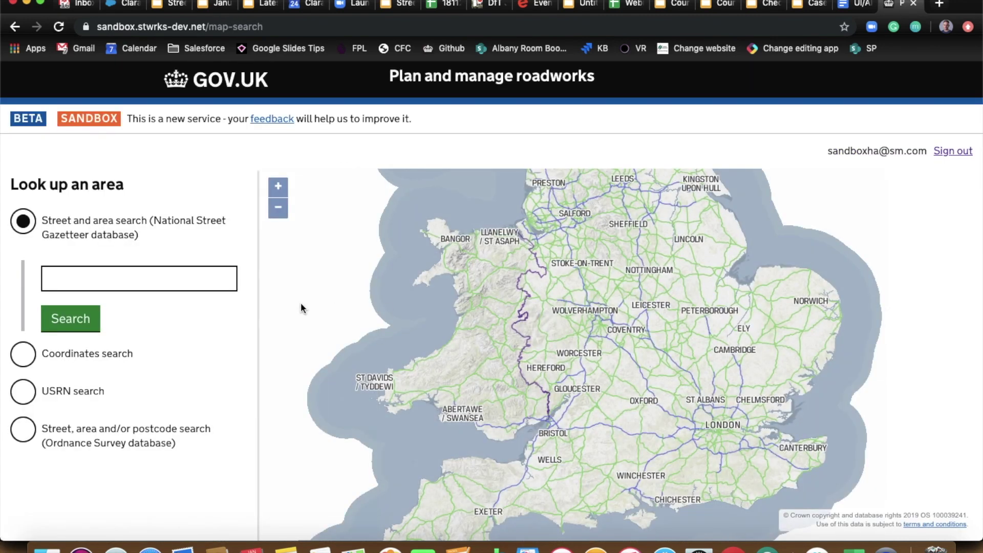
click(167, 283)
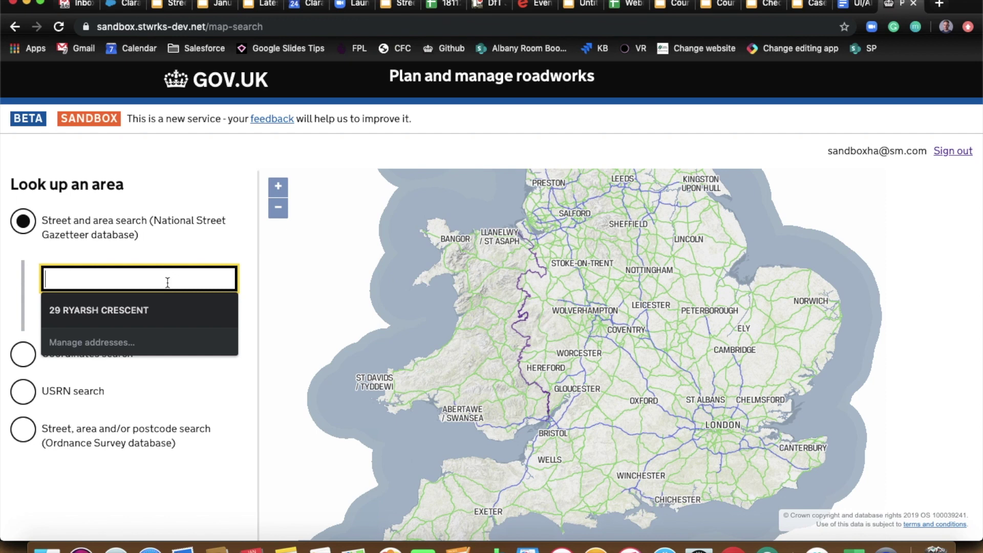
text(Oxford )
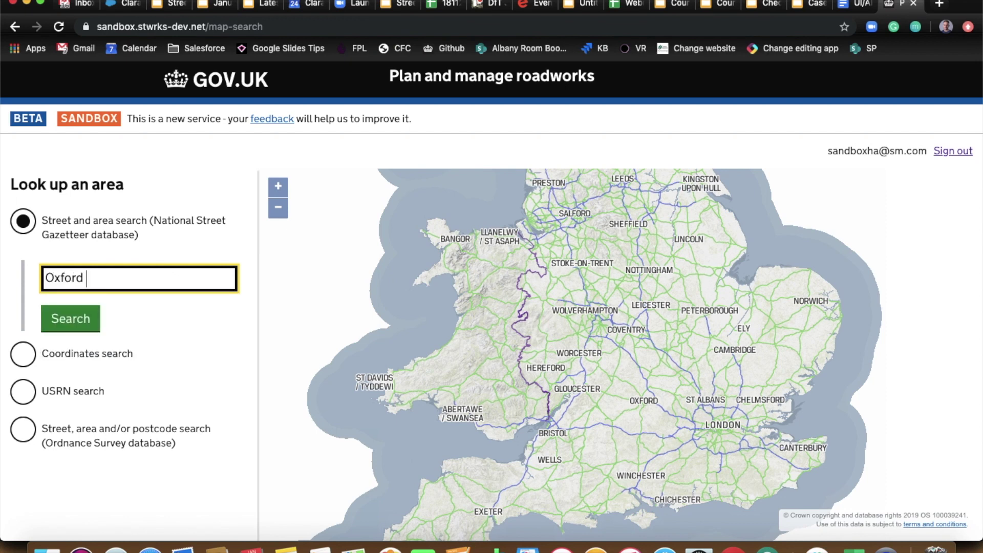
text(Street, Westminster)
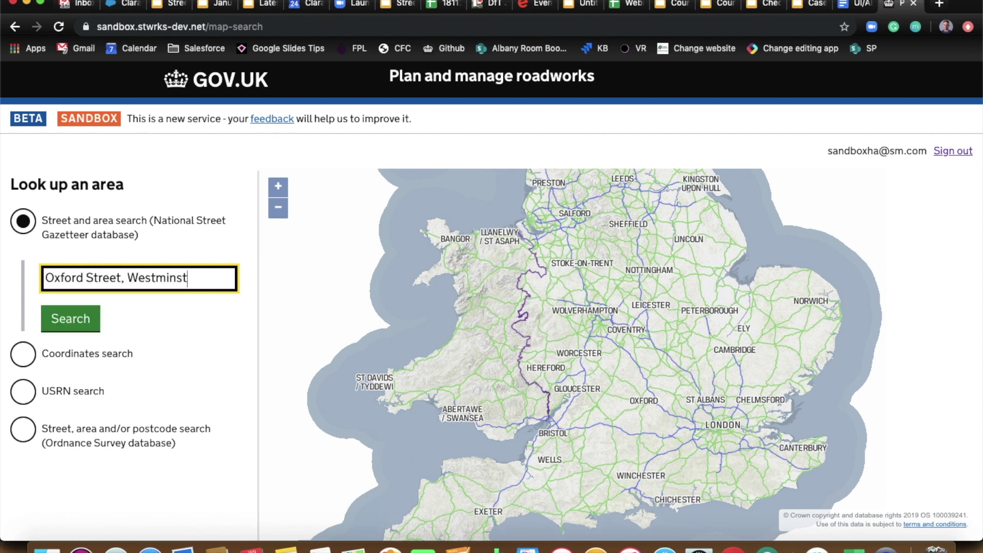
click(72, 319)
scroll(185, 355, down, 2)
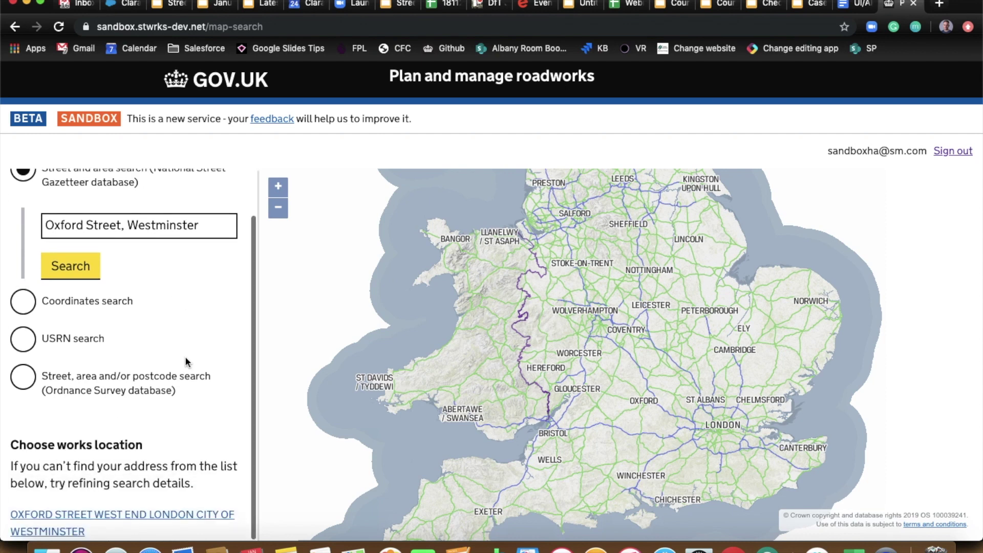
click(106, 520)
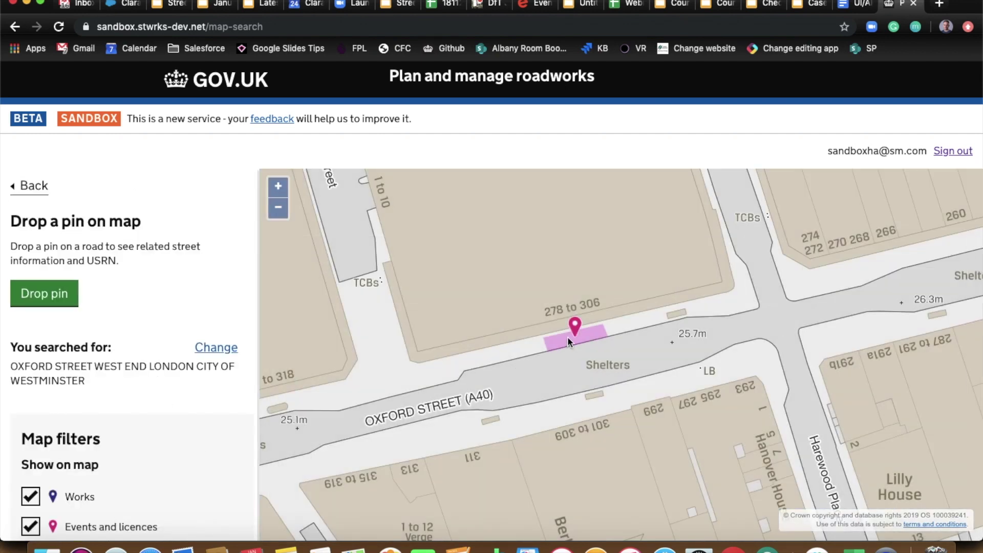
click(575, 327)
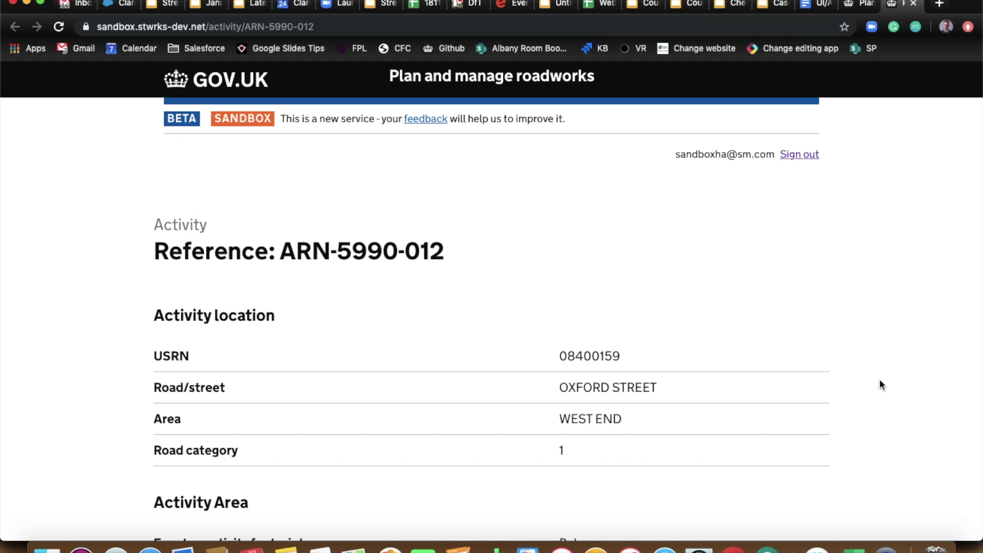
Step: Open the Activity details edit form for ARN-5990-012 through Change activity details
scroll(893, 410, down, 10)
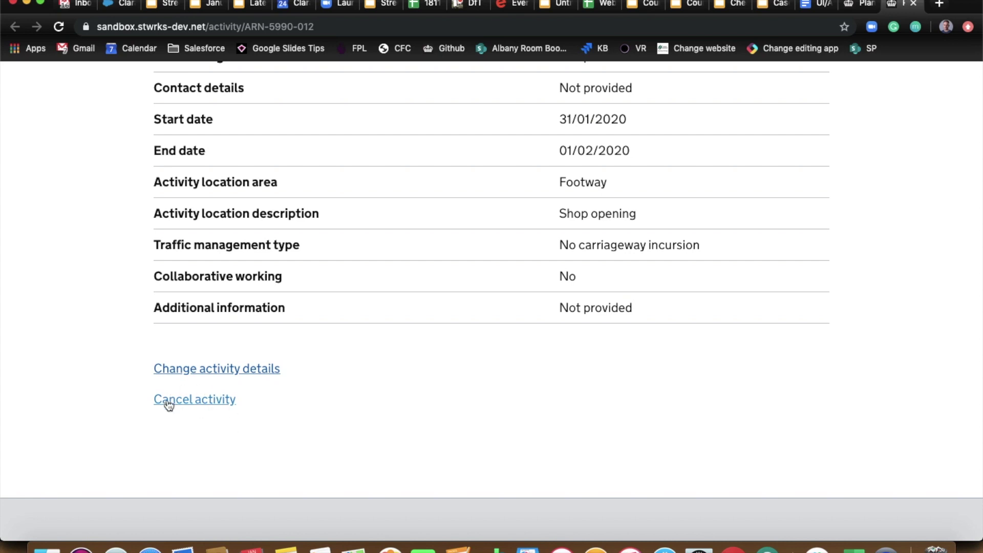
click(237, 369)
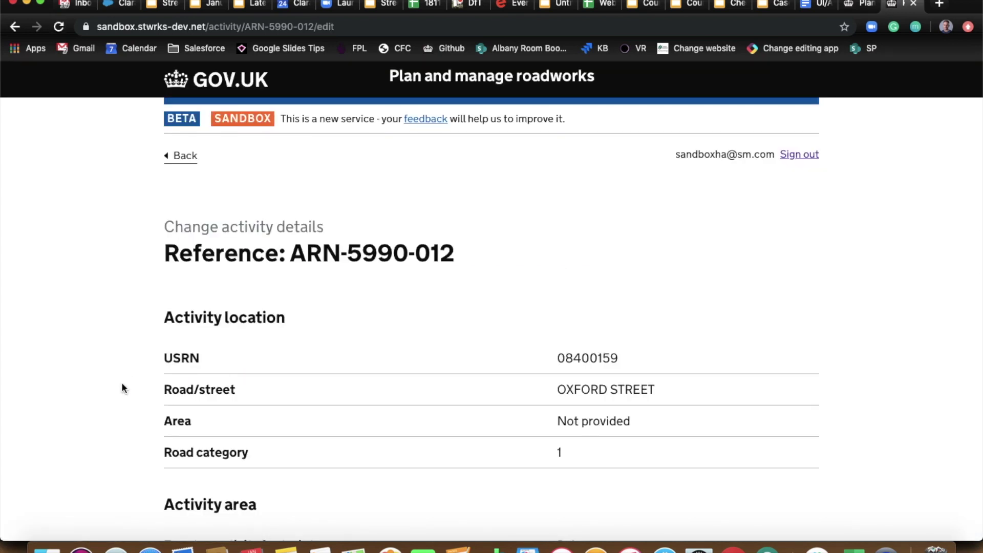
scroll(121, 388, down, 3)
scroll(122, 384, down, 5)
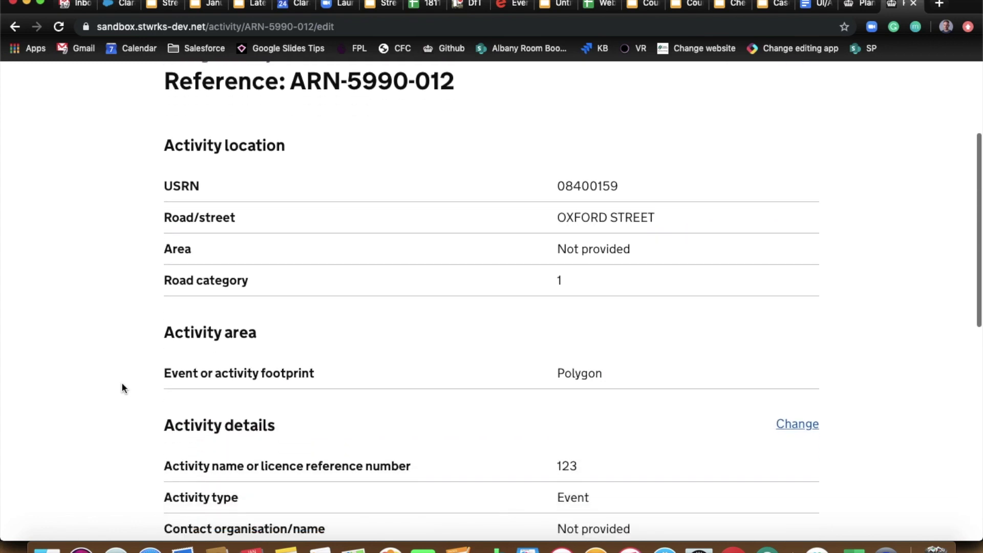
scroll(121, 388, down, 3)
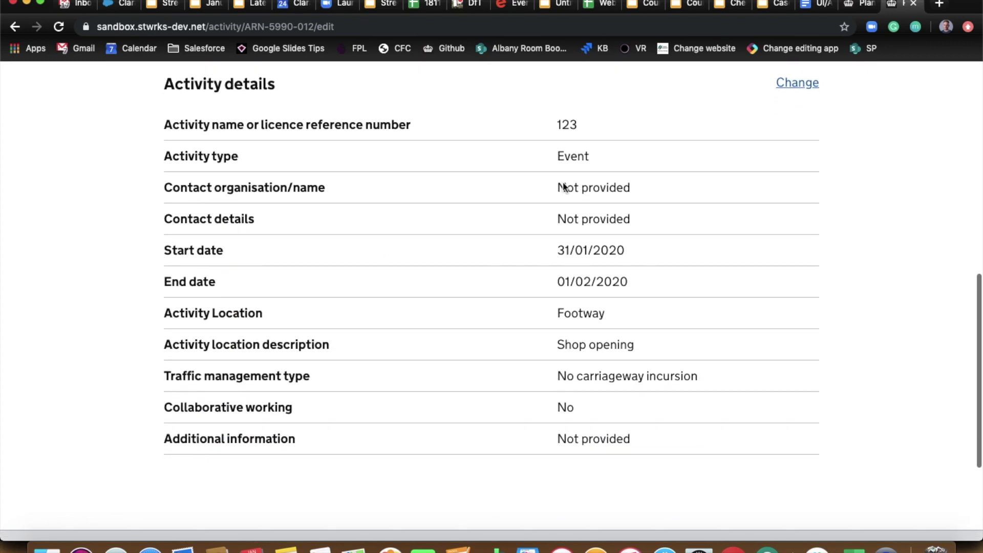
click(803, 88)
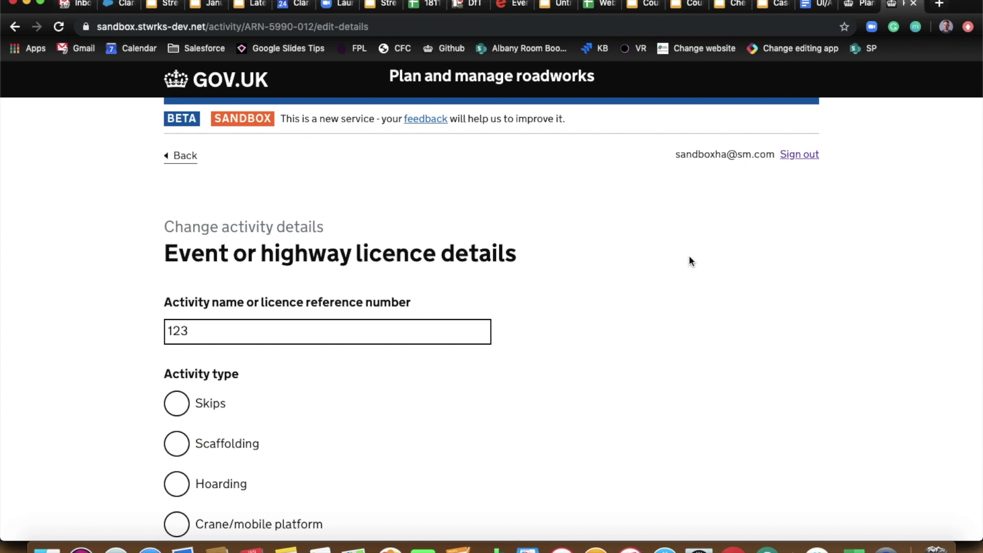
Step: Set the event's end date to 04/02/2020 using the calendar
scroll(482, 379, down, 10)
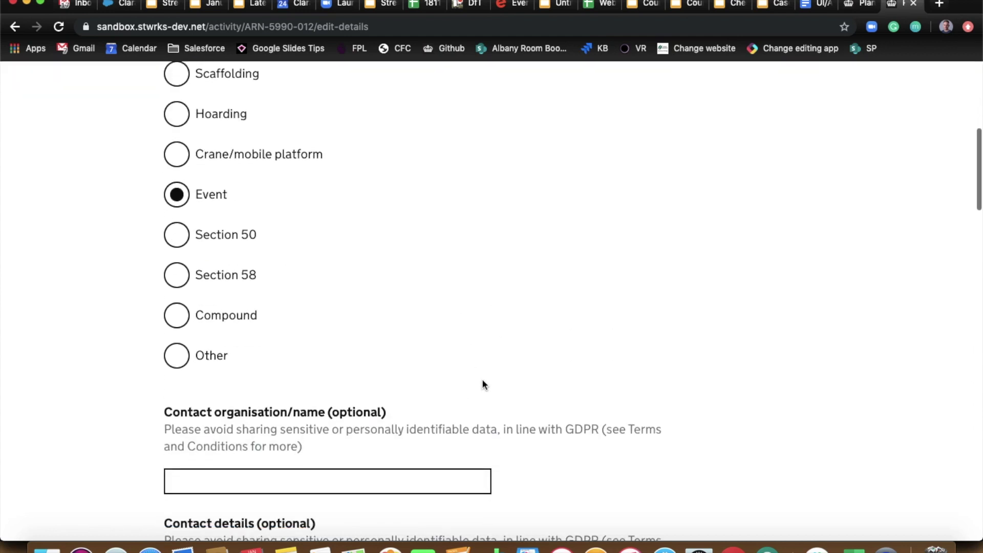
scroll(482, 380, down, 6)
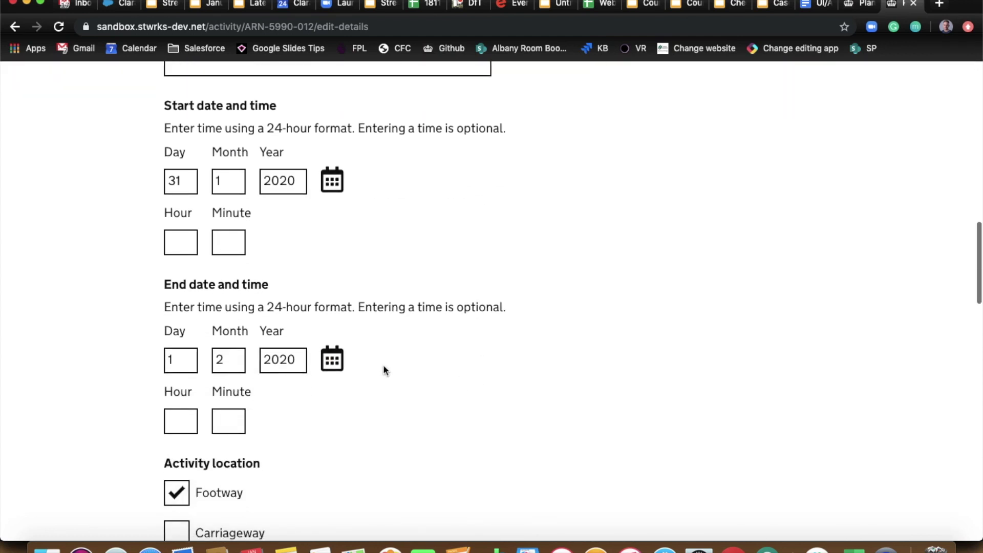
click(332, 360)
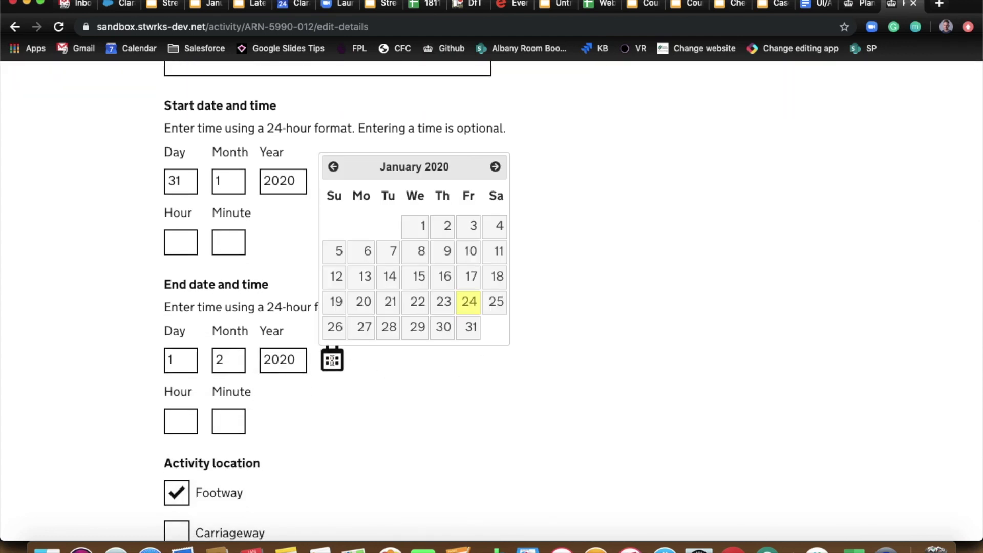
click(494, 167)
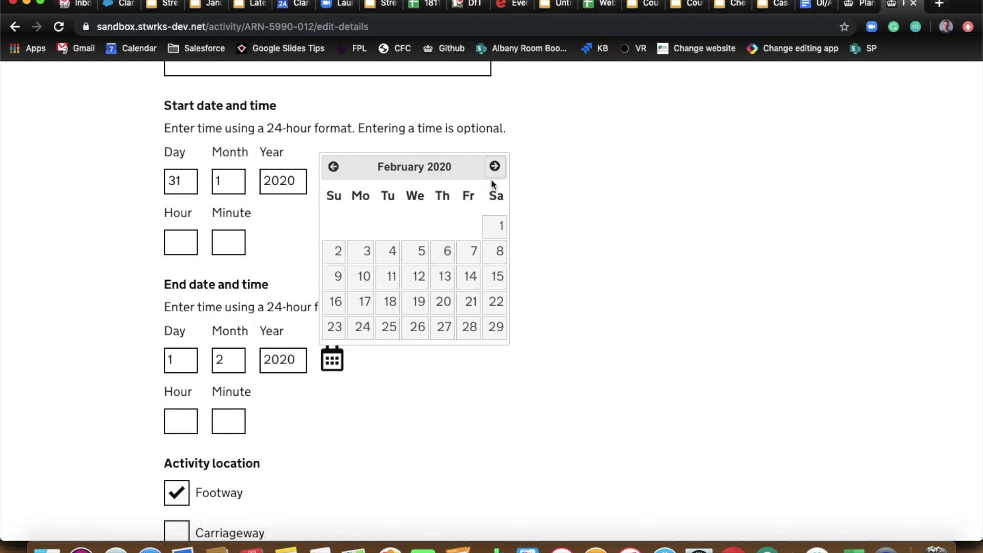
click(389, 253)
Step: Continue to the Review changes page and scroll to the Submit change button
scroll(413, 402, down, 10)
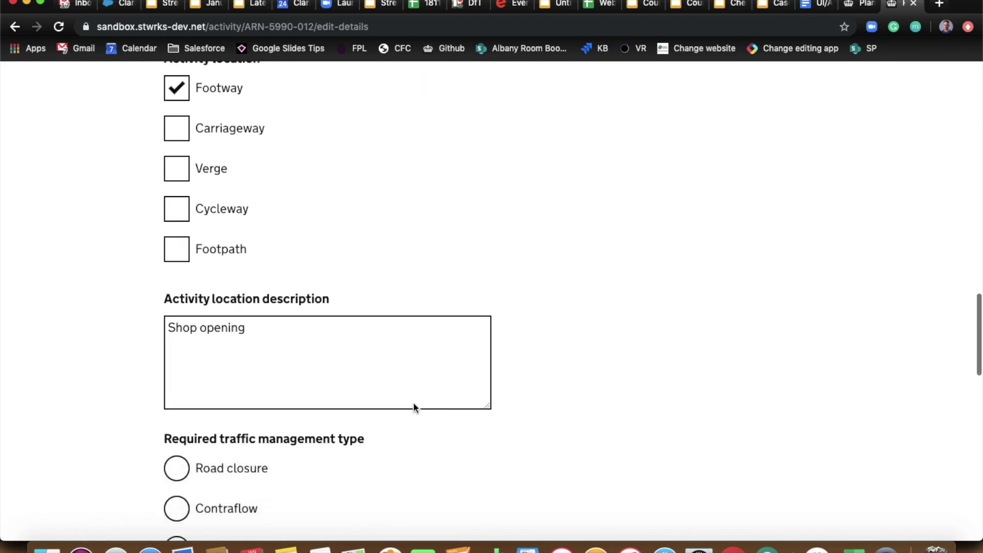
scroll(414, 404, down, 10)
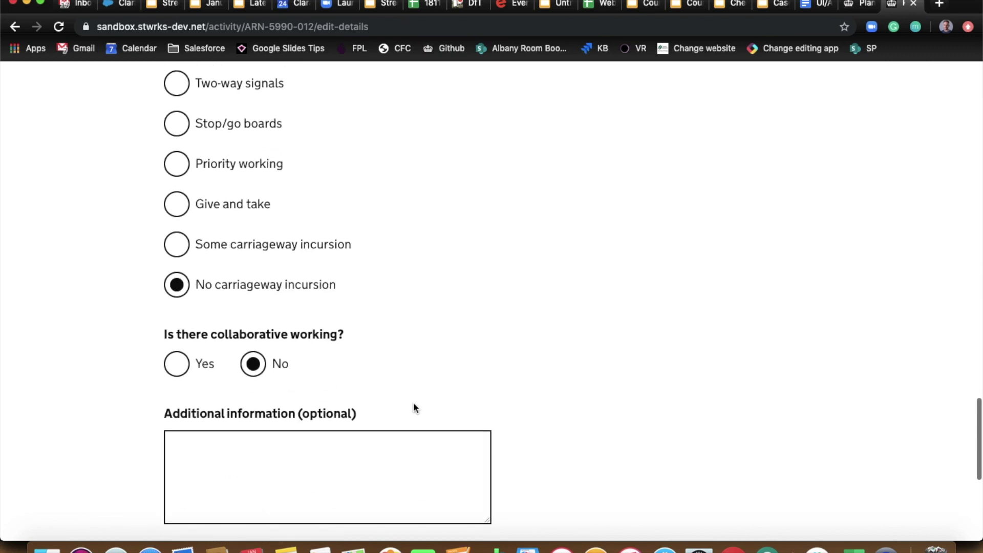
click(197, 395)
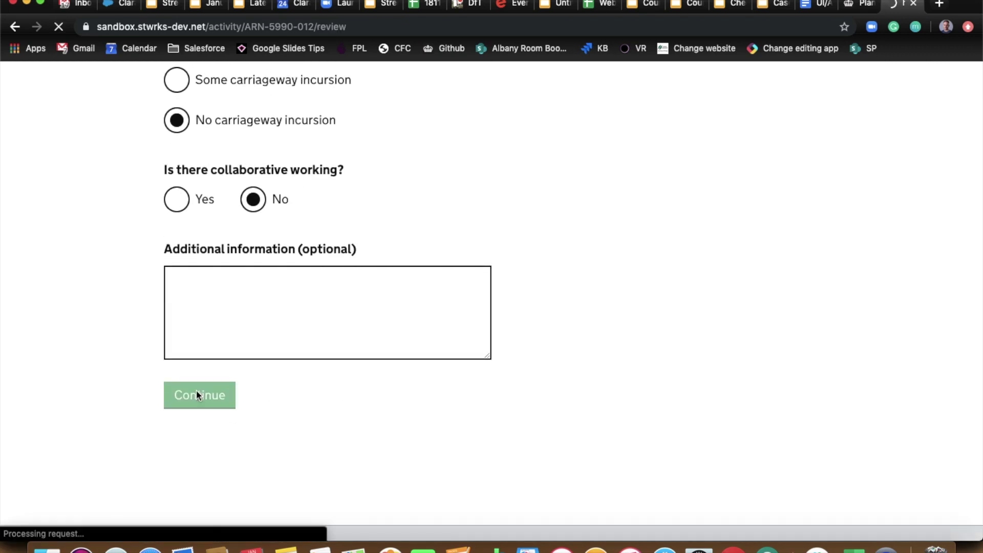
scroll(119, 387, down, 6)
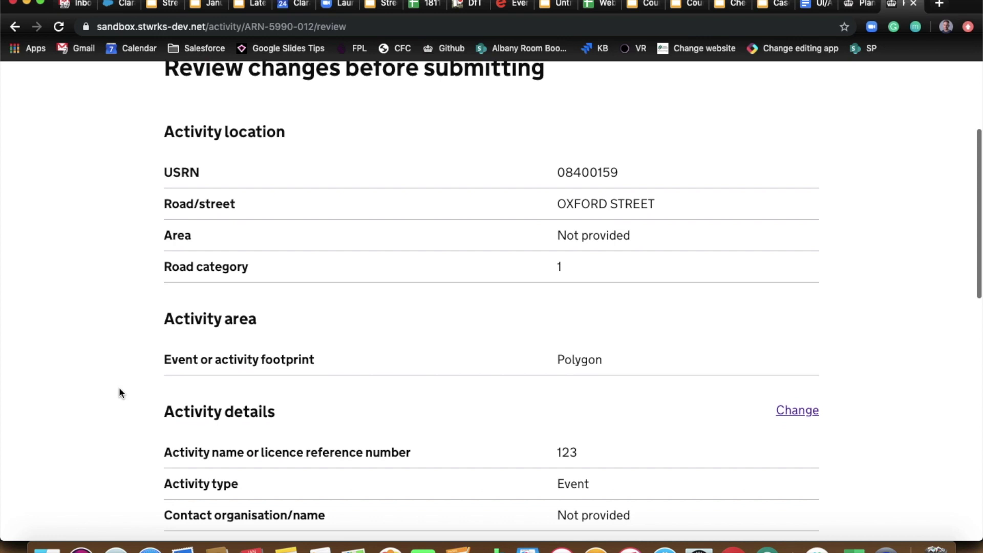
scroll(119, 387, down, 3)
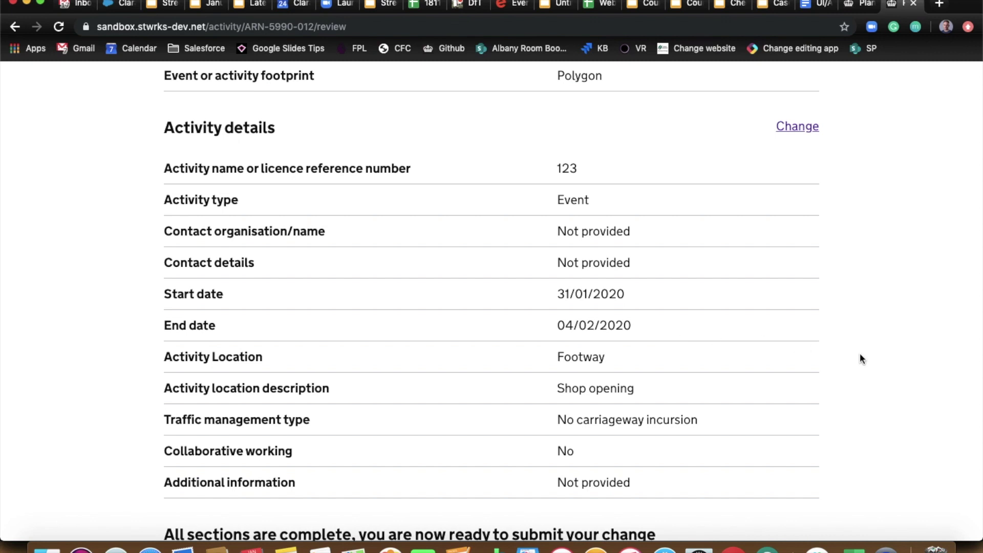
scroll(860, 358, down, 5)
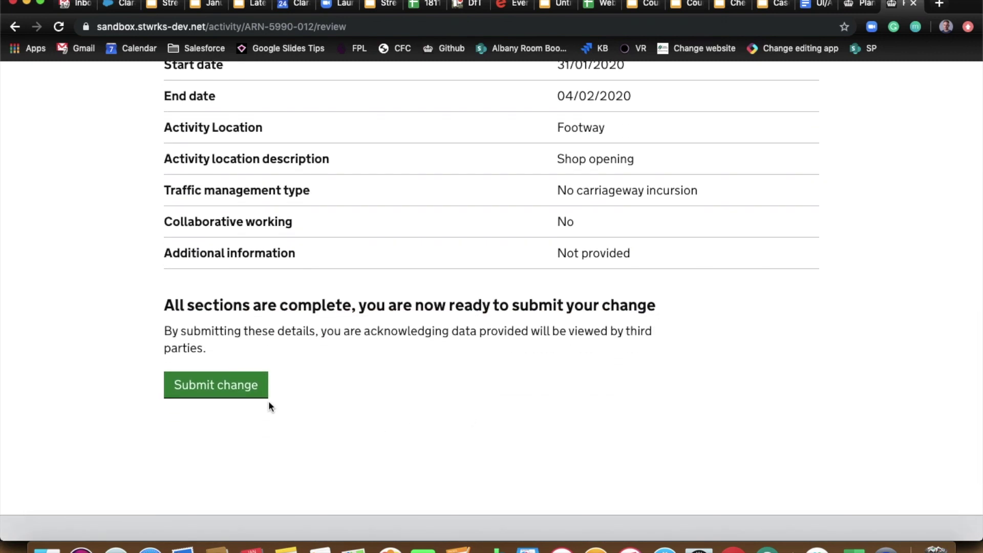
Step: Submit the 04/02/2020 end-date change for ARN-5990-012
click(217, 386)
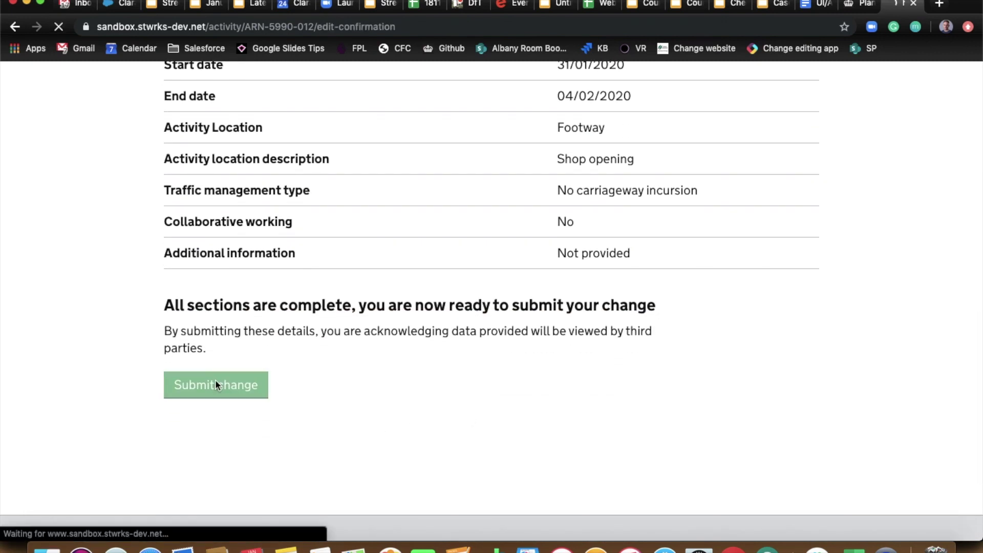